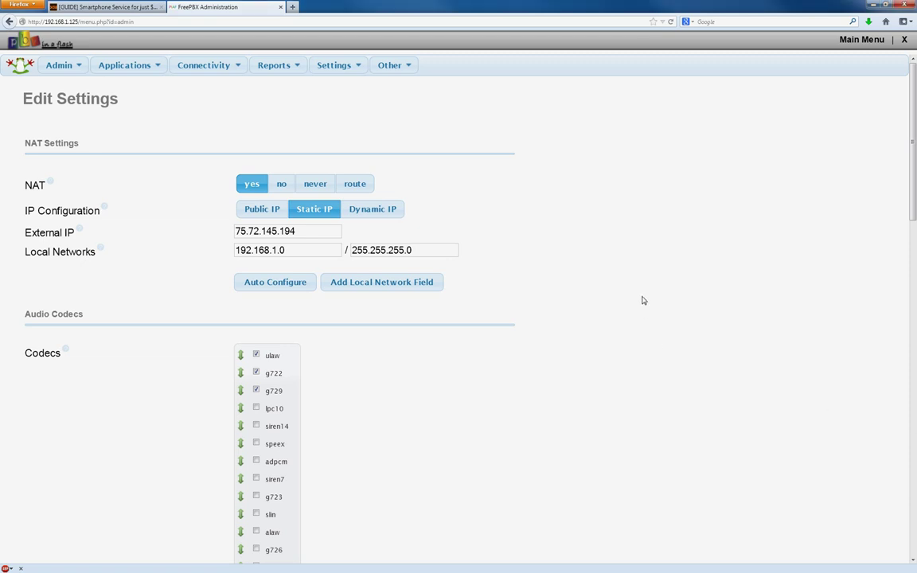
Step: Confirm ulaw, g722 and g729 are enabled in Asterisk SIP Settings, then open a new tab
click(329, 67)
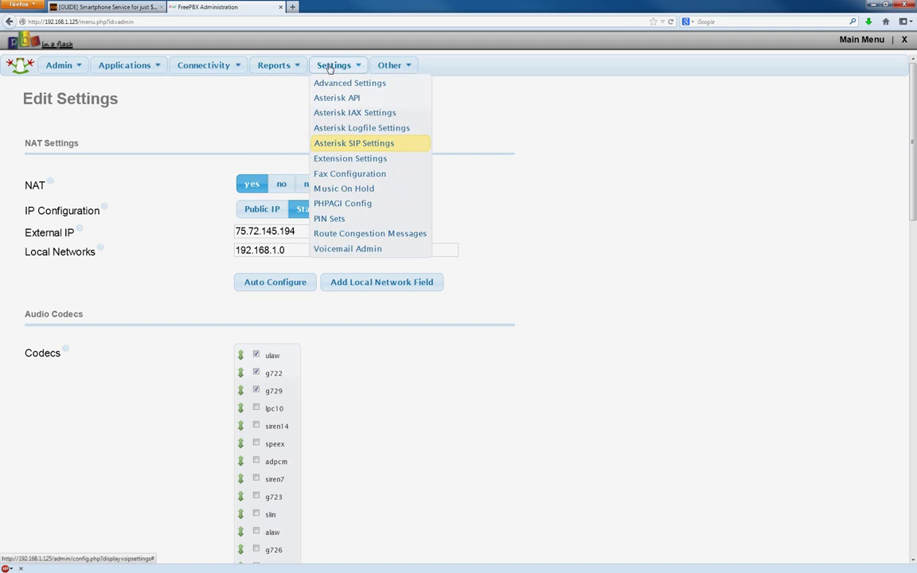
click(414, 144)
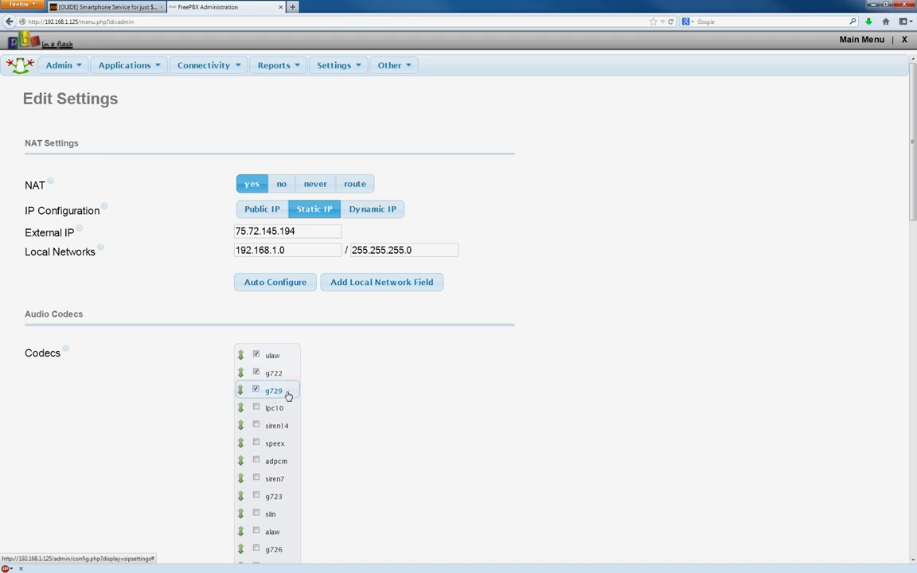
scroll(507, 372, down, 3)
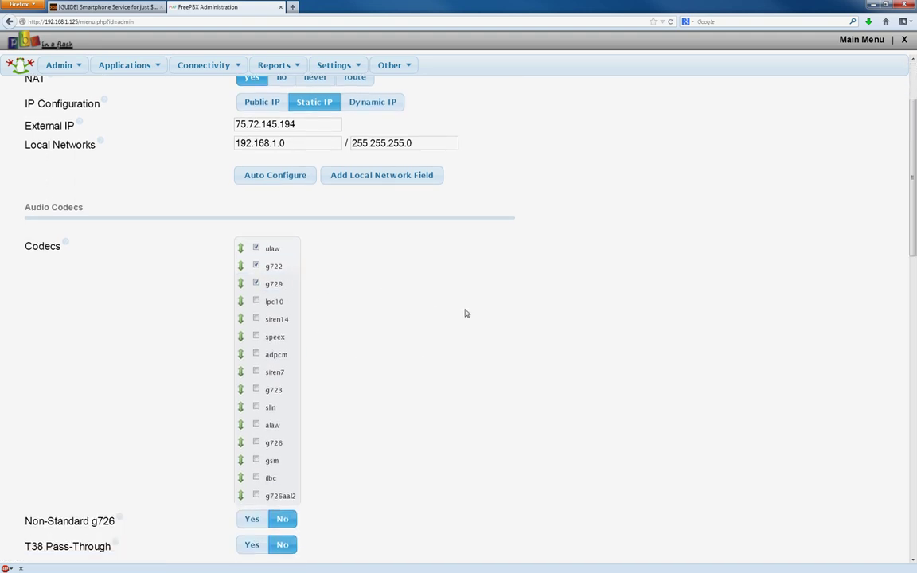
scroll(558, 287, up, 3)
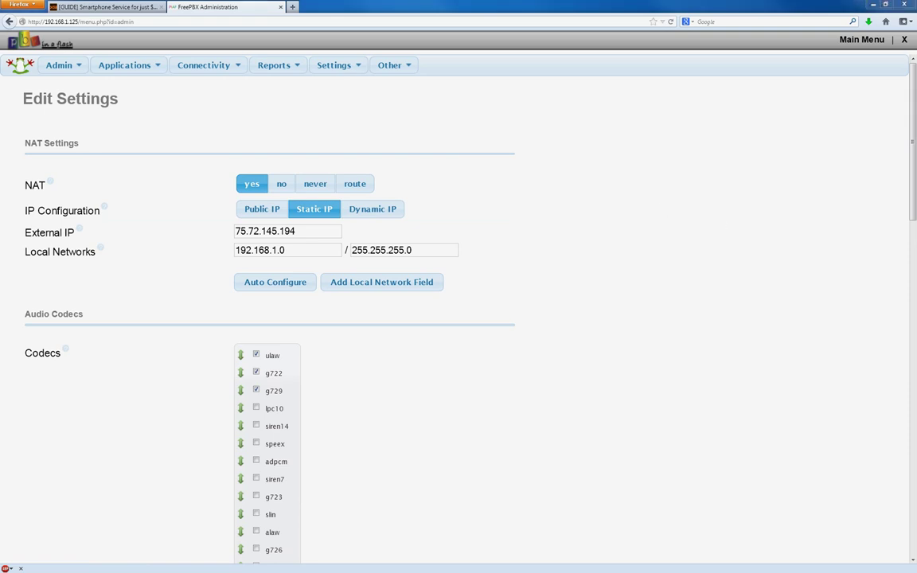
key(ctrl+t)
Step: Load the asterisk.hosting.lv codecs page and expand the Asterisk 11 codec list
text(http://asterisk.hosting.lv/)
key(Return)
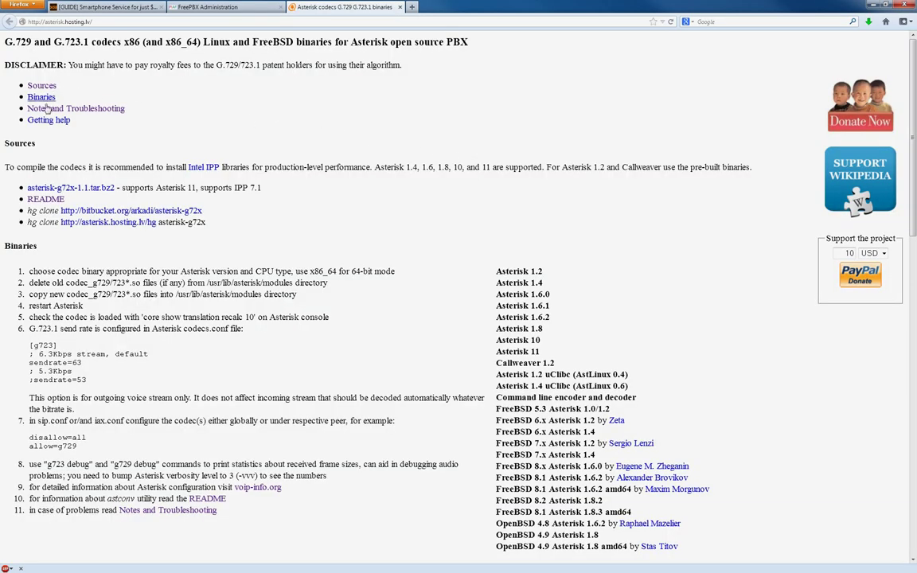
scroll(637, 197, down, 3)
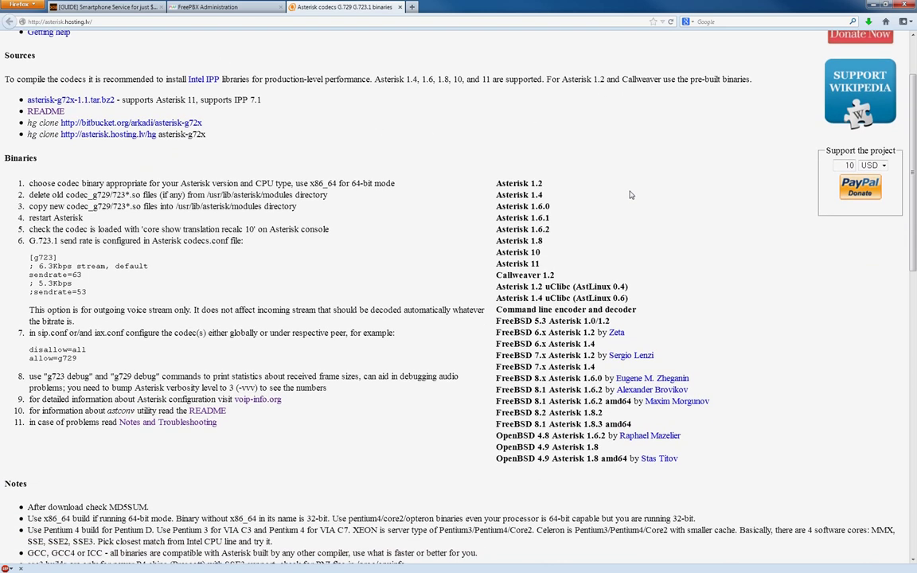
click(517, 267)
scroll(768, 338, down, 2)
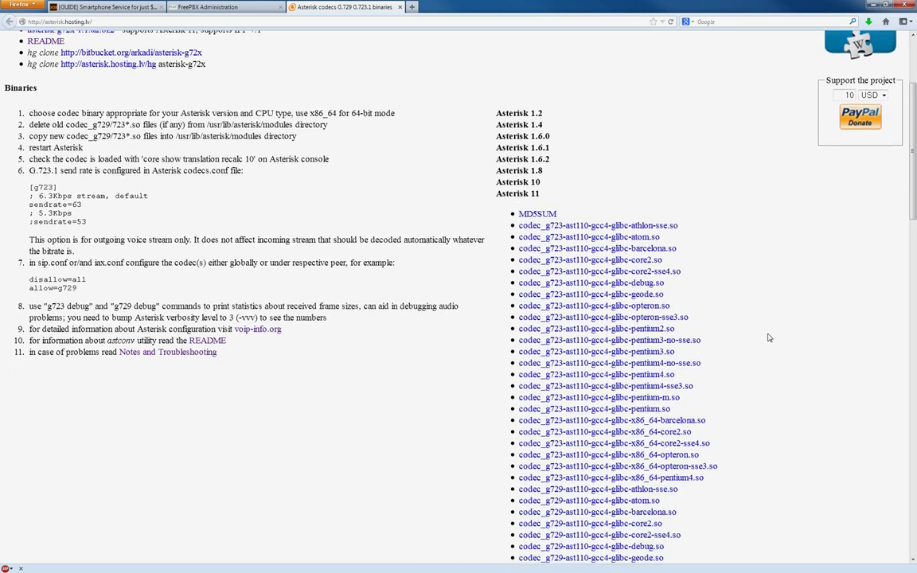
scroll(768, 337, down, 3)
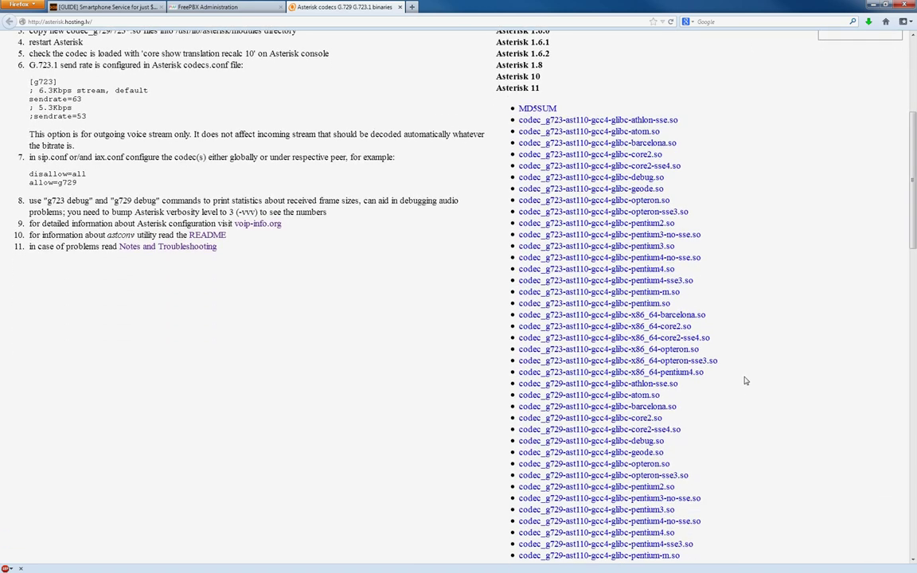
Step: Compare the g723 and g729 files, highlighting g729 athlon-sse through pentium, then switch to VNC Viewer
drag(740, 380, 464, 116)
scroll(753, 365, down, 4)
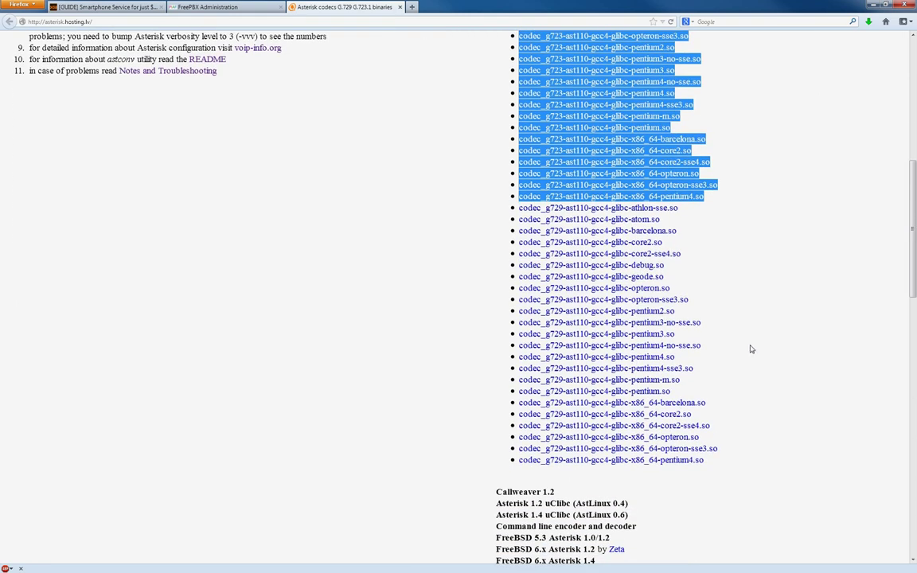
drag(726, 461, 477, 205)
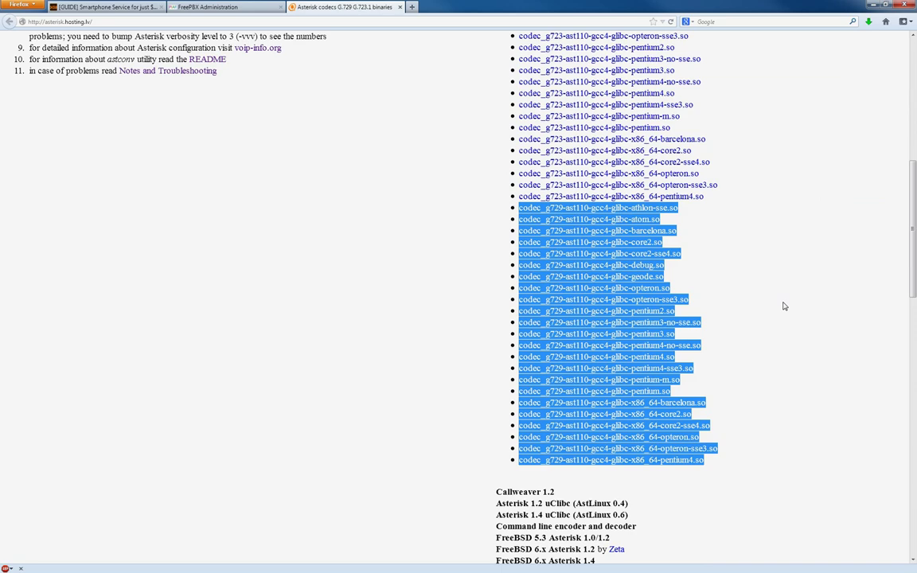
scroll(753, 313, up, 8)
scroll(717, 286, down, 8)
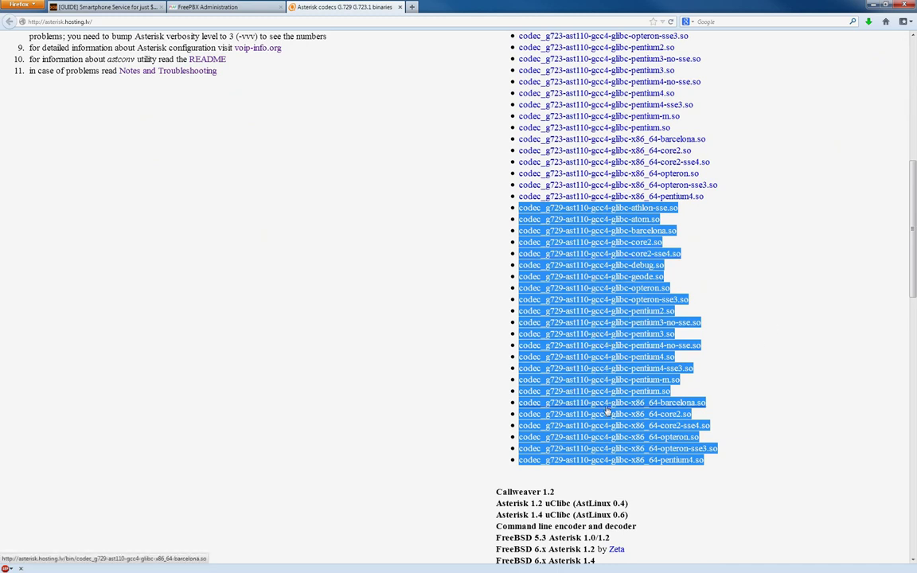
click(785, 429)
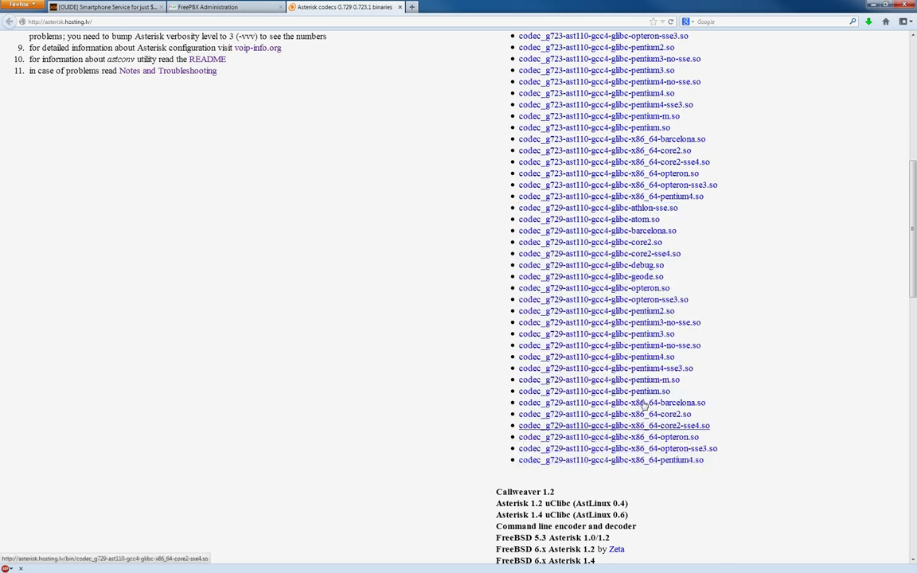
drag(691, 397, 512, 211)
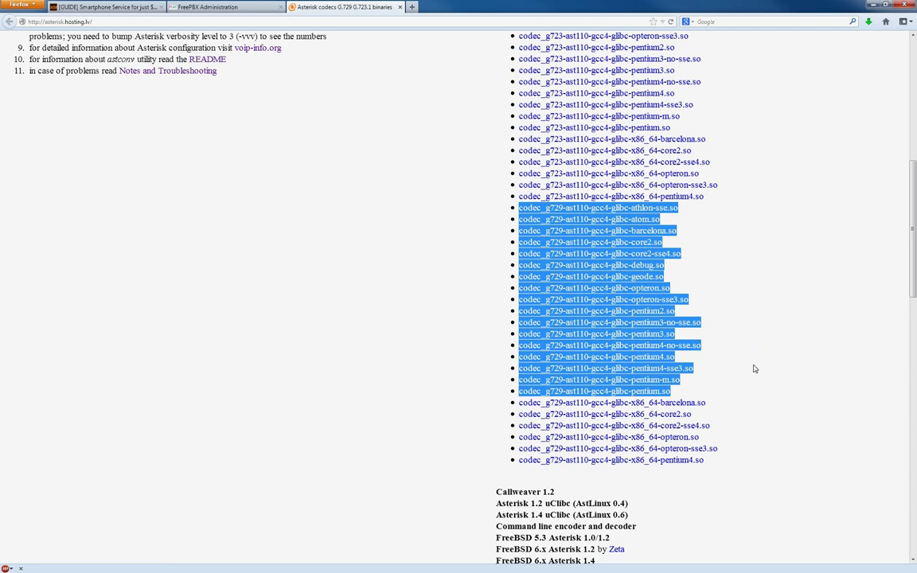
click(755, 393)
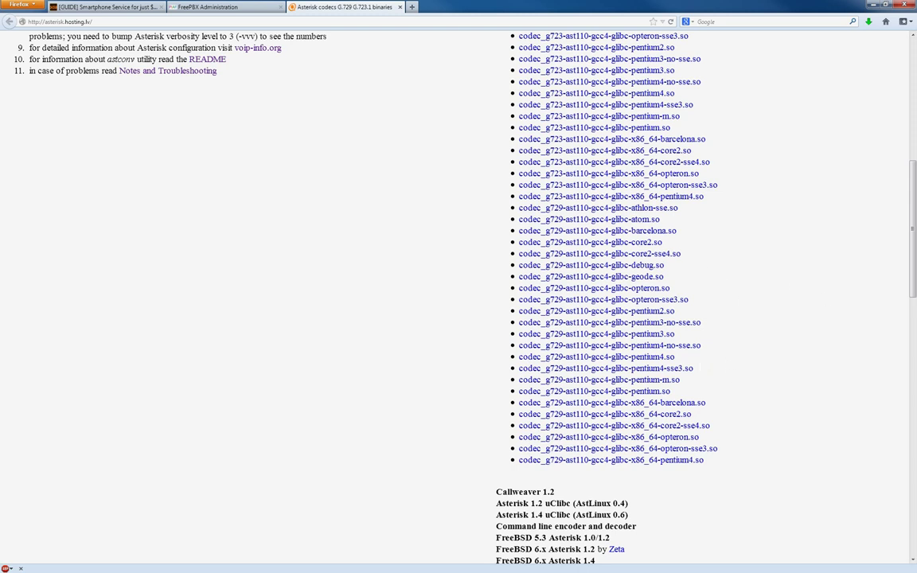
key(alt+Tab)
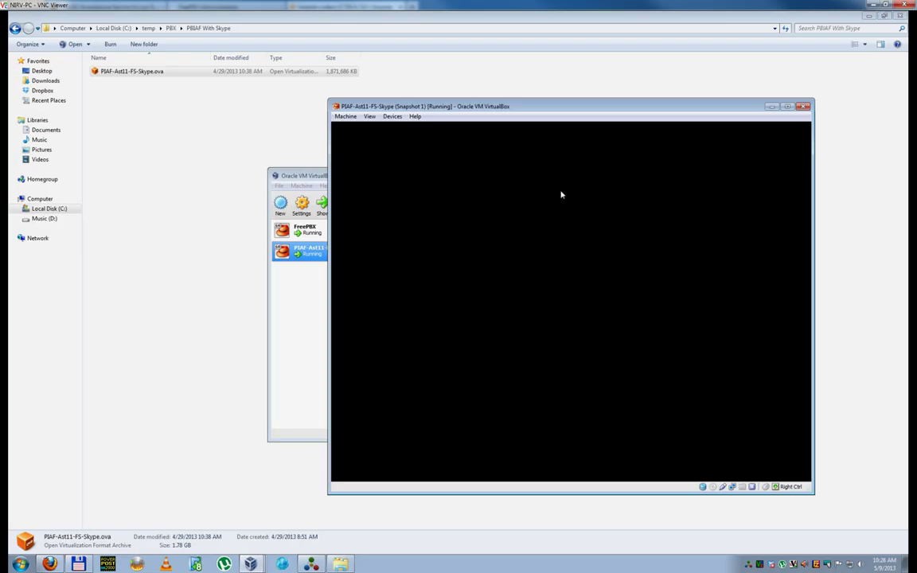
Step: Minimize Explorer on the remote desktop and launch CPU-Z to check the server's processor
click(869, 18)
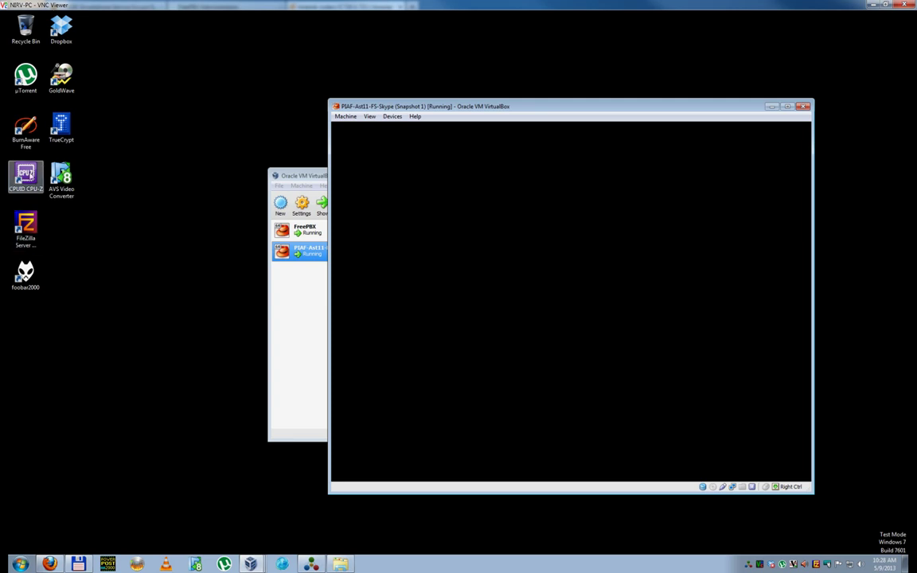
click(27, 170)
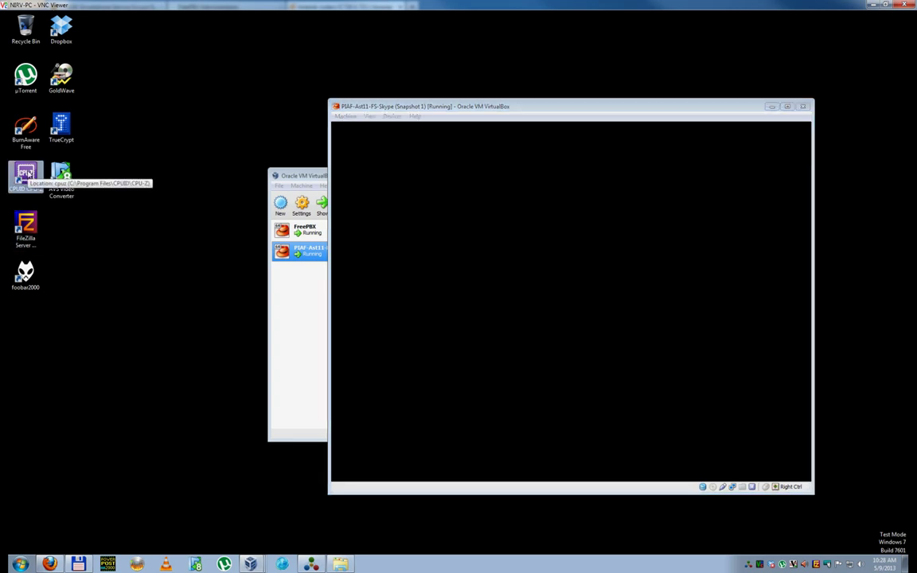
double_click(27, 174)
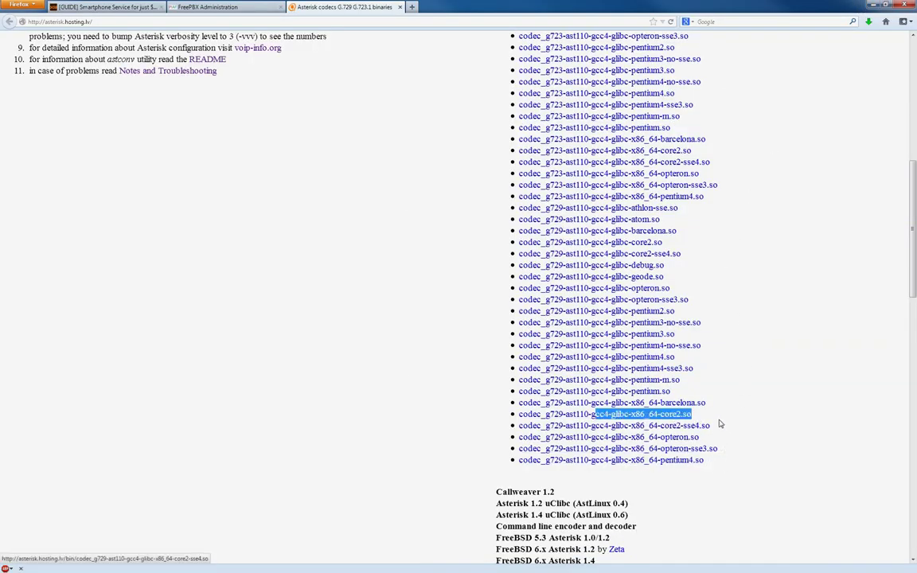
drag(718, 424, 515, 427)
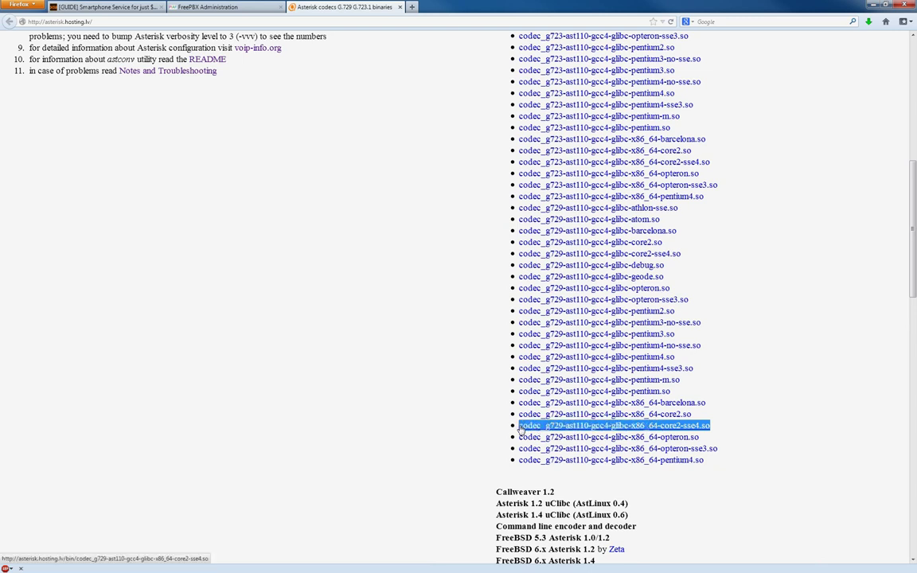
click(660, 430)
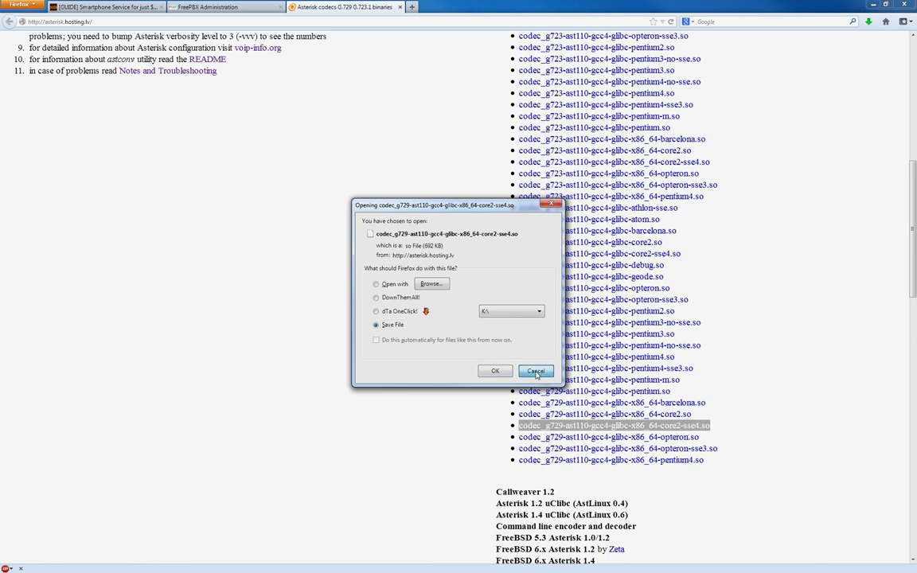
click(536, 371)
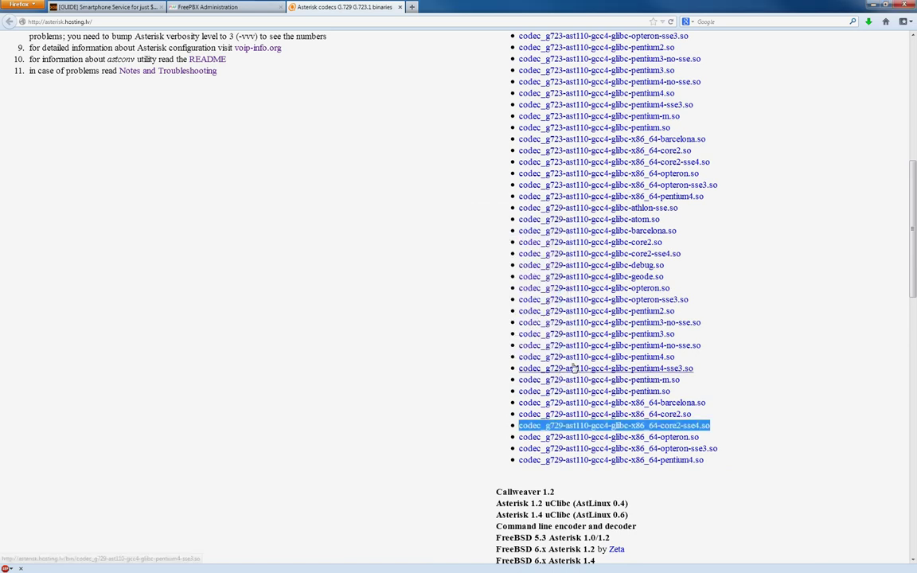
click(795, 309)
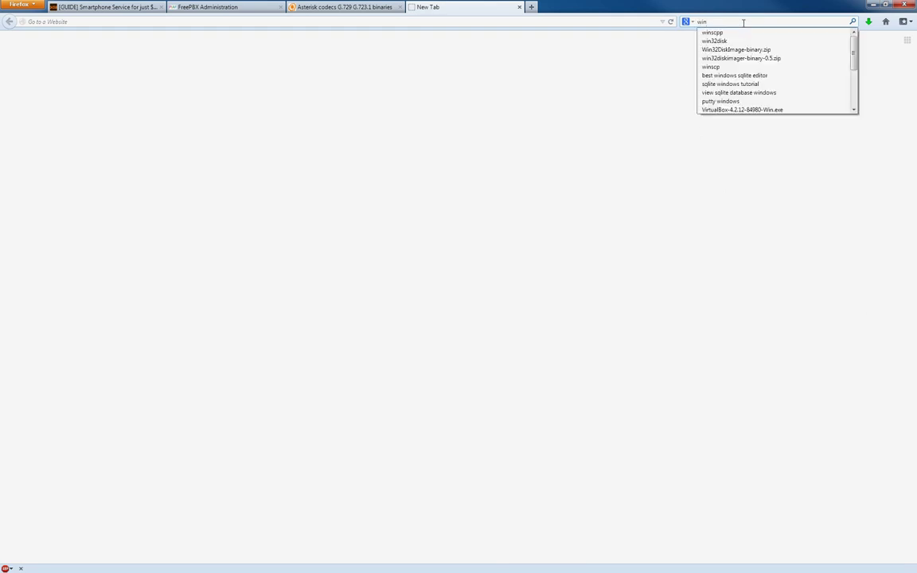
text(scp)
key(Return)
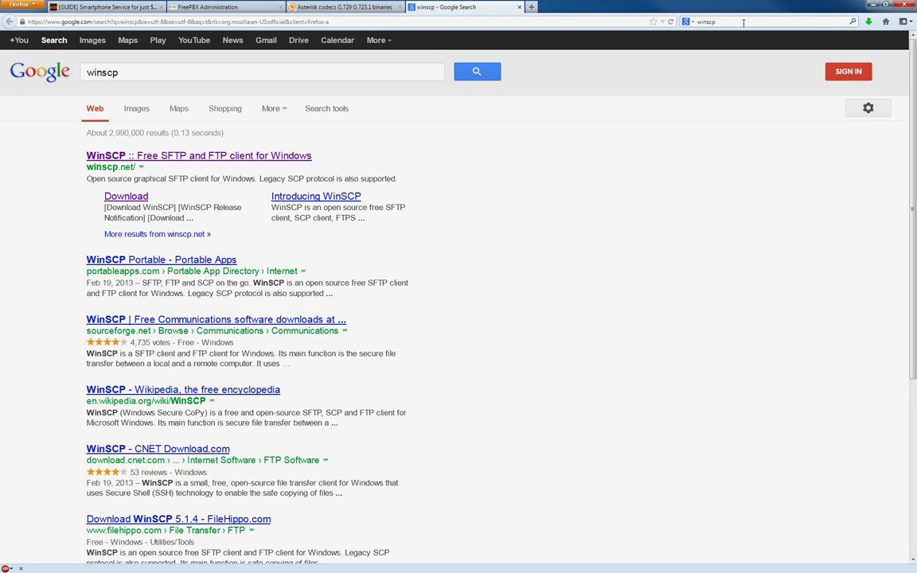
click(174, 153)
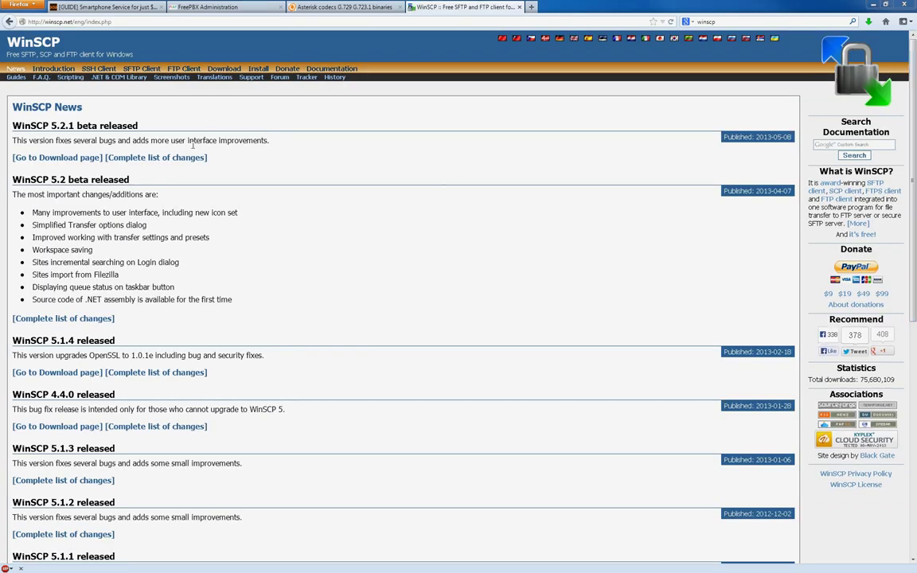
click(213, 69)
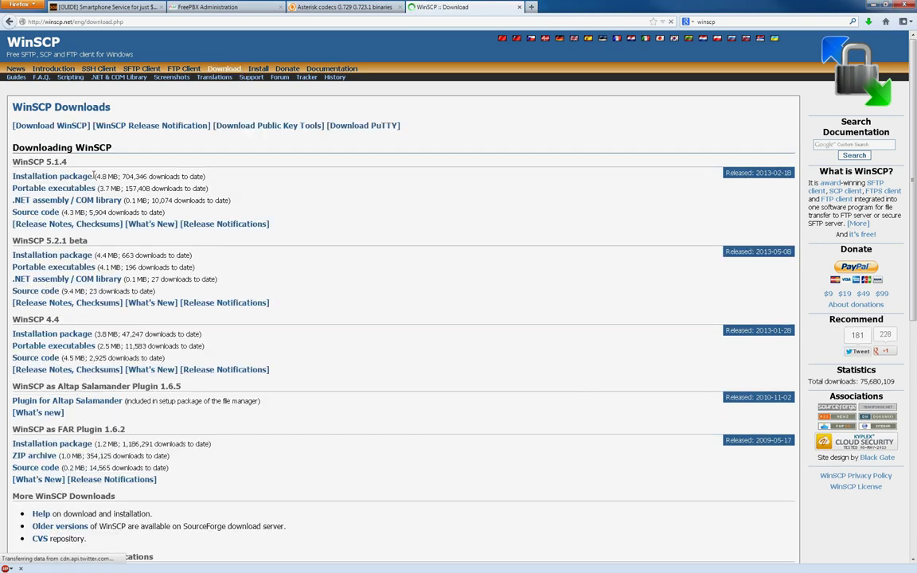
middle_click(462, 8)
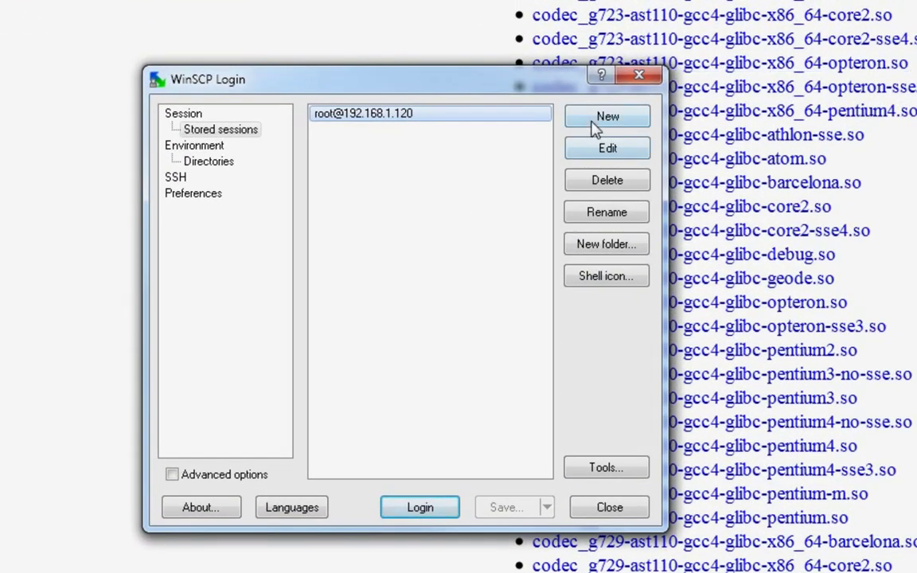
Step: Define a new WinSCP session for host 192.168.1.125 with the login password
click(596, 121)
text(192.168.1.125)
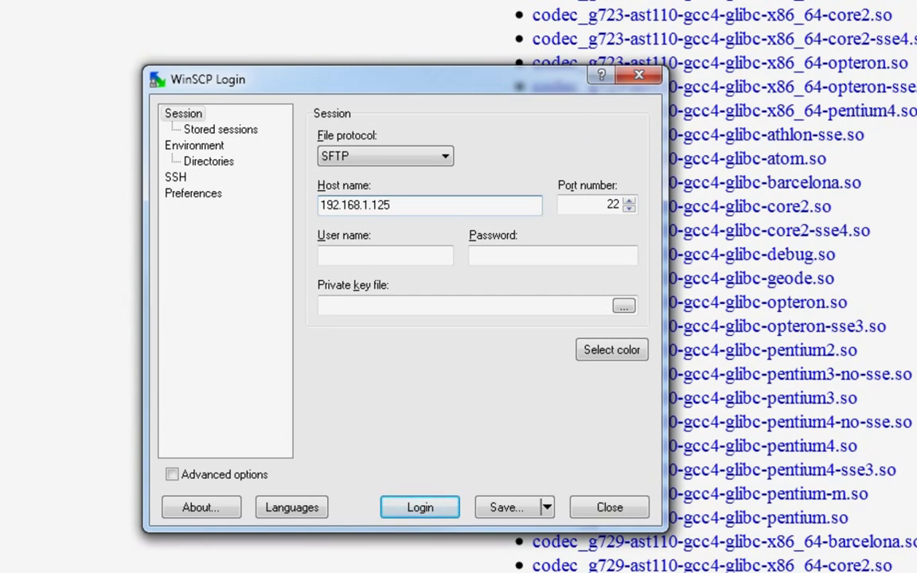
click(322, 255)
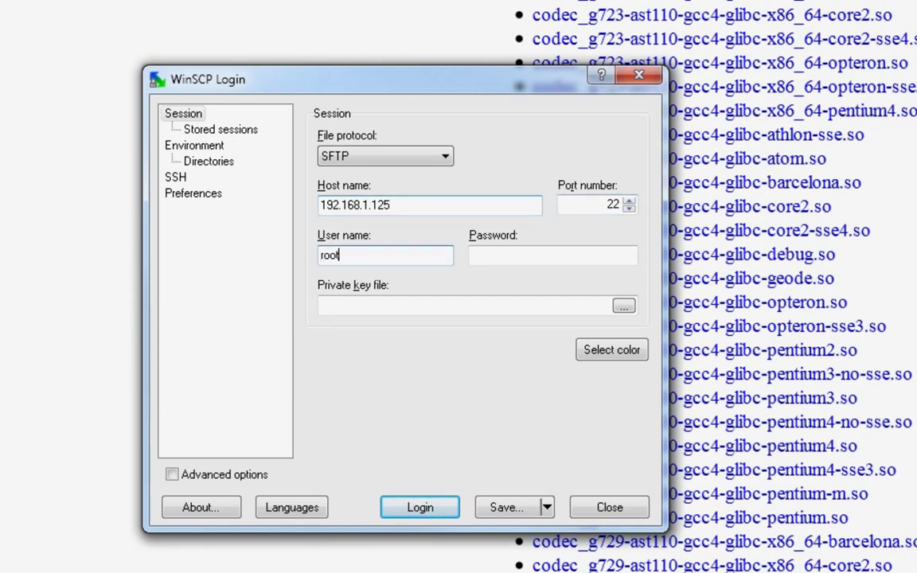
click(553, 255)
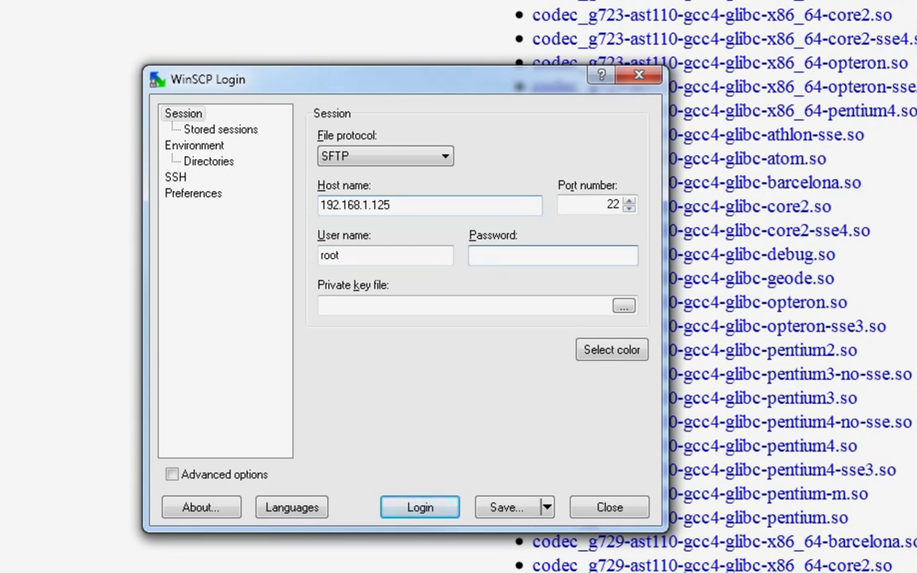
text(***************)
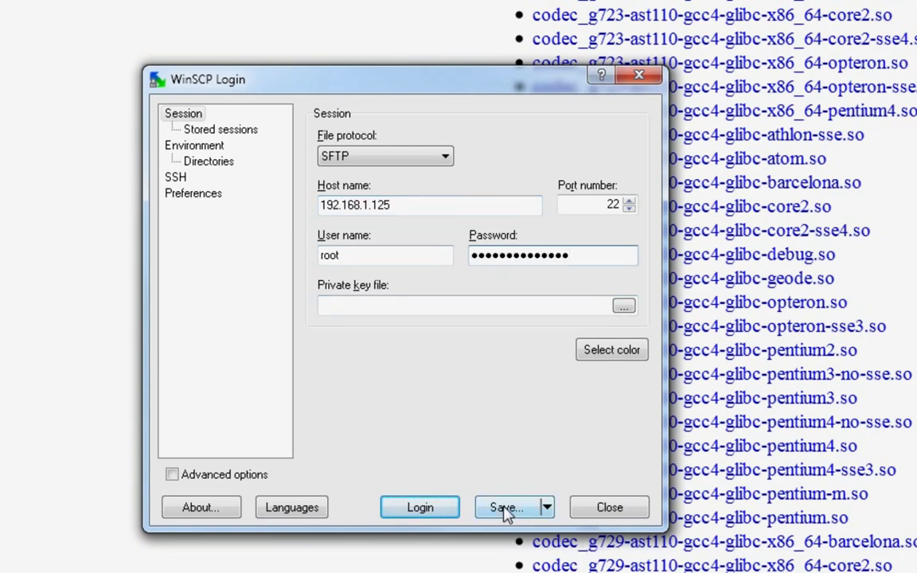
Step: Save the session with its password, connect to it and accept the host key
click(507, 507)
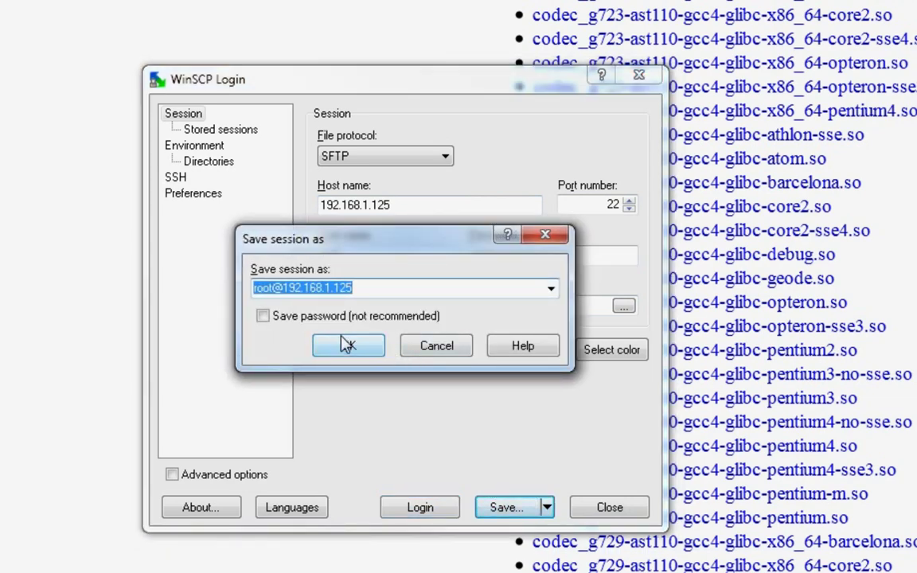
click(296, 318)
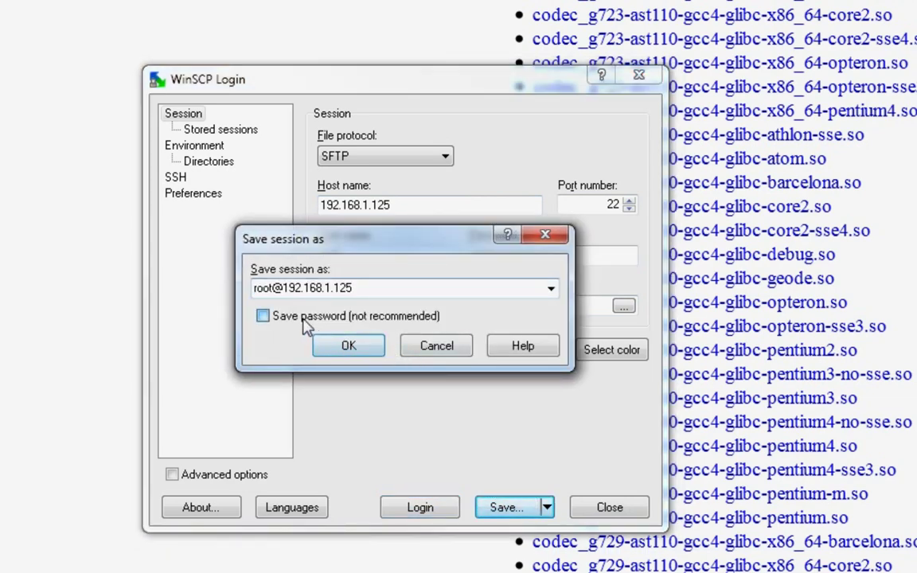
click(346, 347)
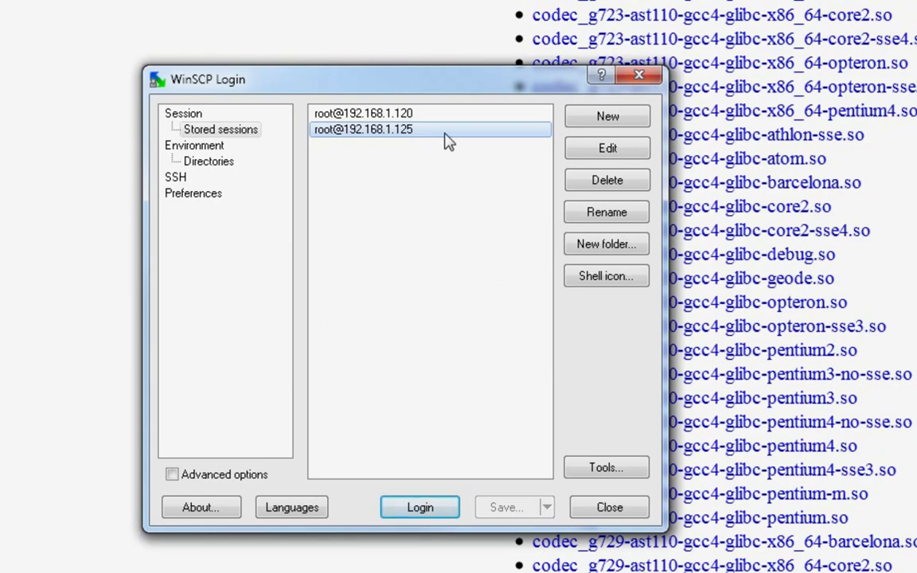
double_click(430, 132)
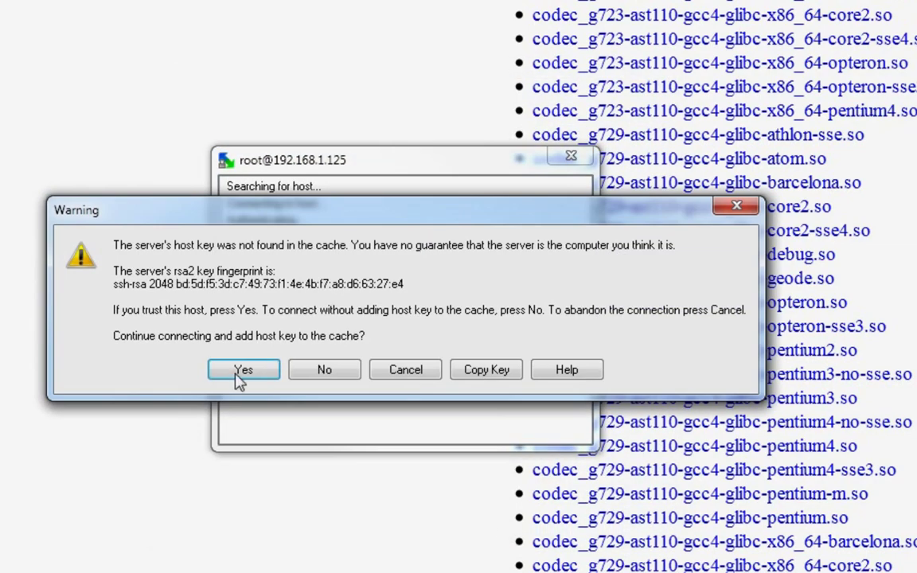
click(243, 370)
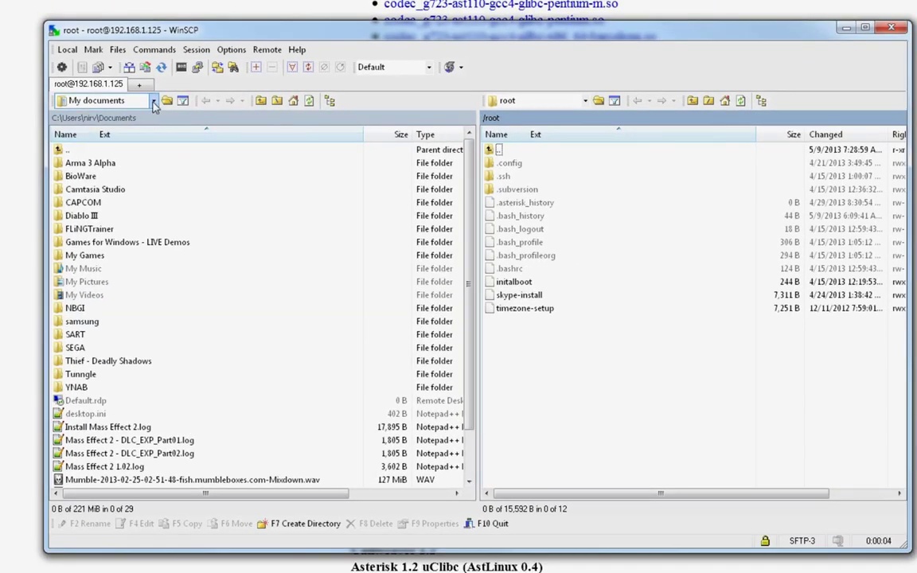
Step: Browse the local pane to G:\temp\Apps and Drivers\pbx\codecs
click(202, 82)
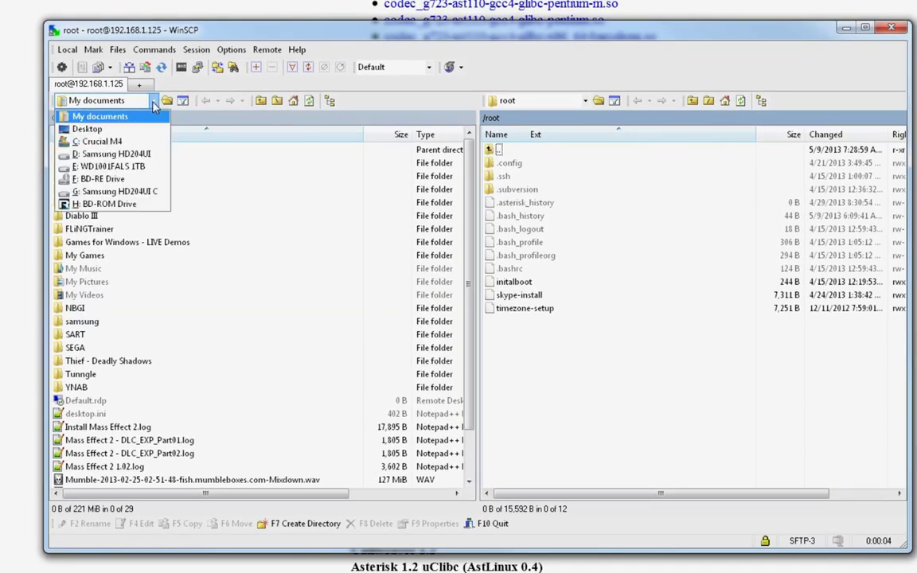
click(140, 197)
double_click(120, 251)
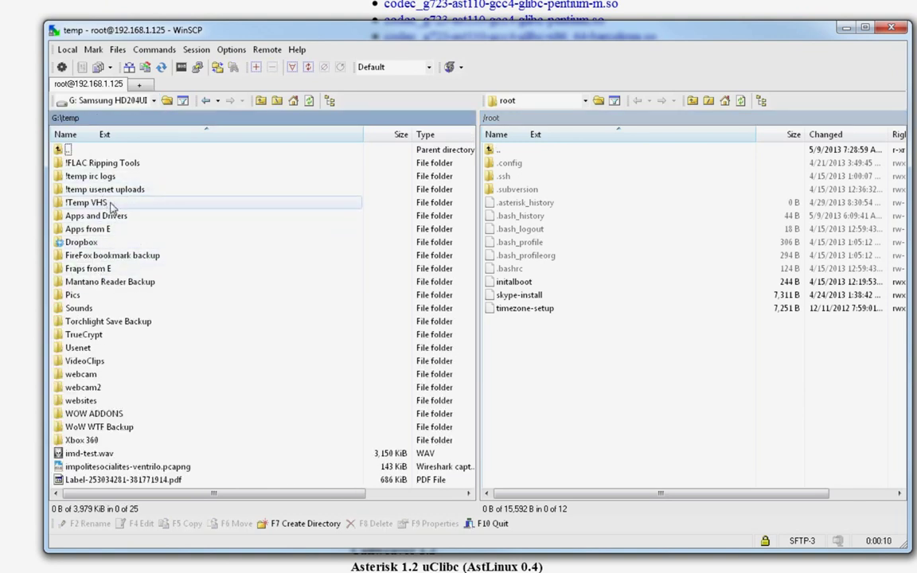
double_click(118, 216)
scroll(98, 401, down, 3)
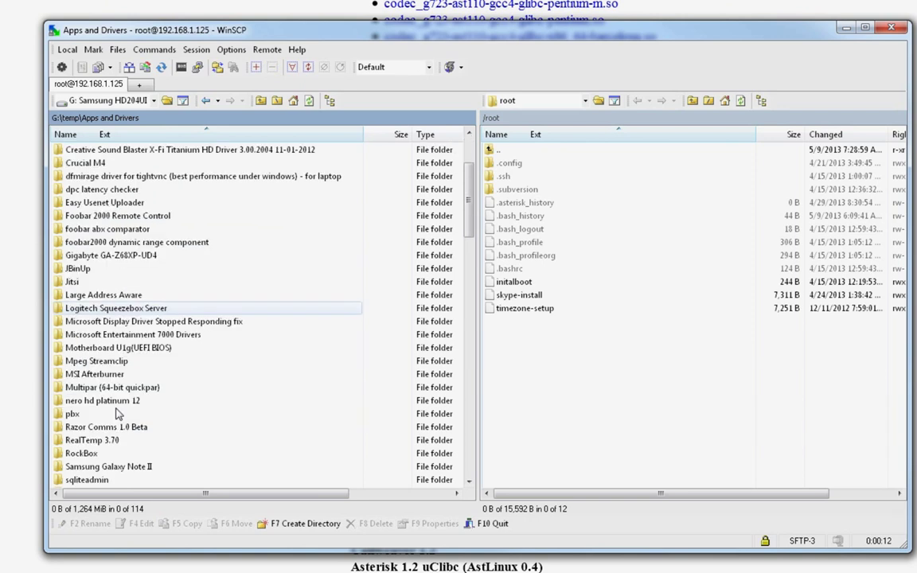
double_click(80, 420)
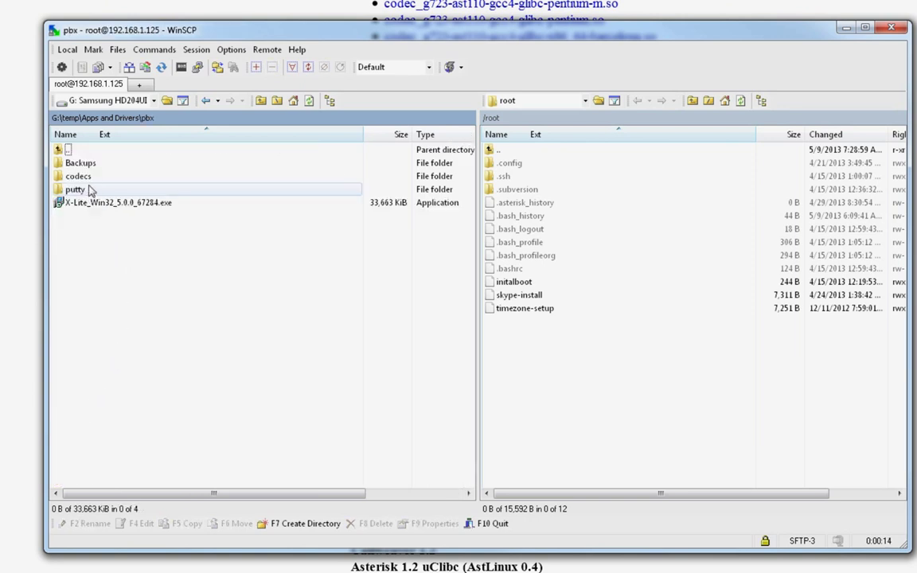
double_click(86, 177)
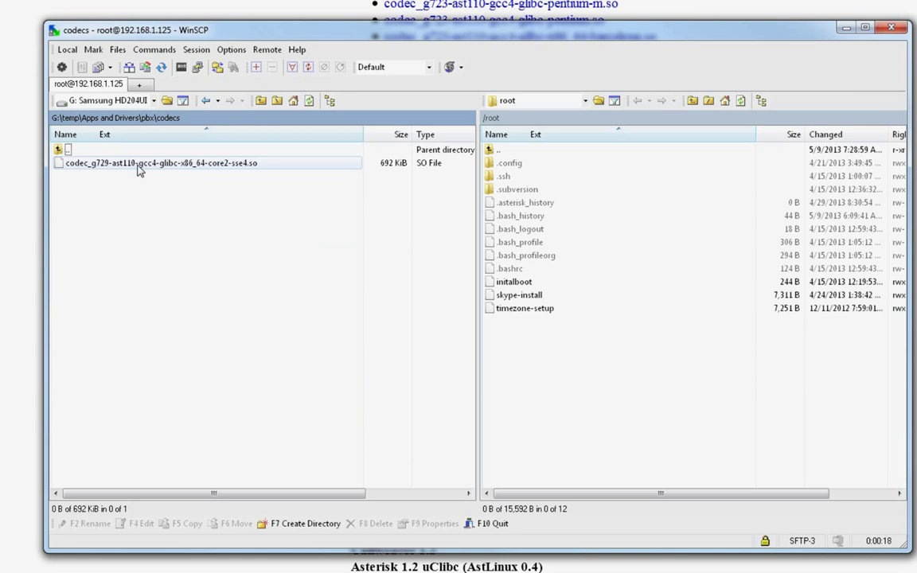
Step: Browse the server pane to /usr/lib/asterisk/modules and review the existing codec modules
click(601, 205)
key(BackSpace)
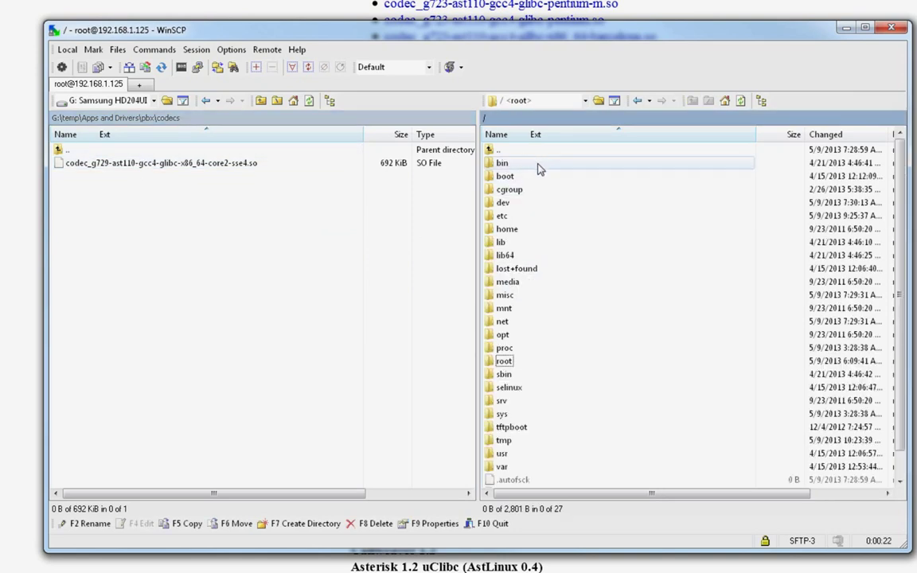
click(555, 230)
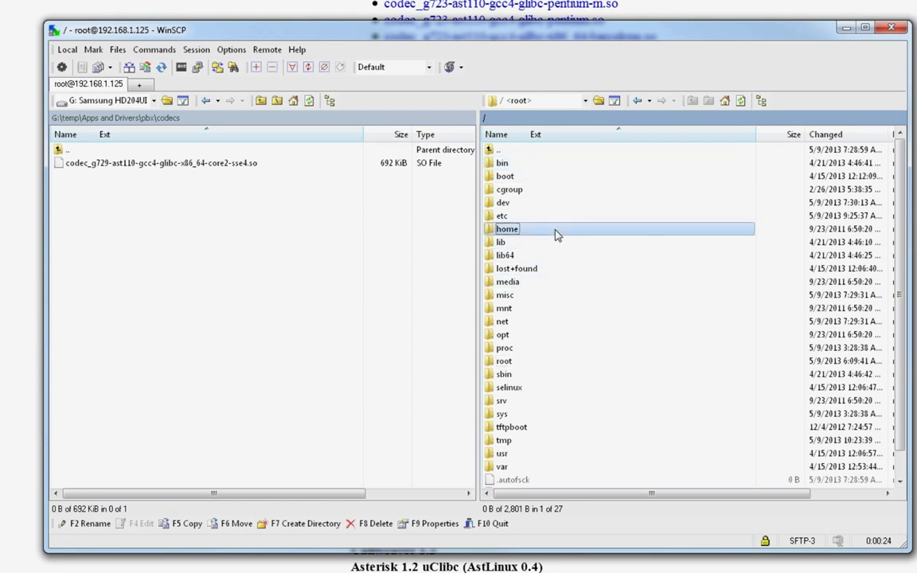
double_click(533, 454)
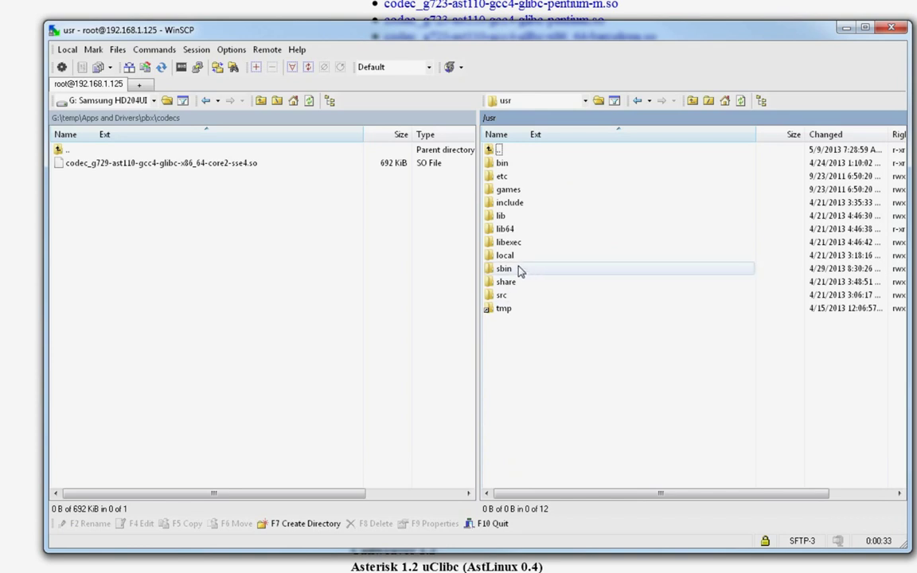
double_click(514, 217)
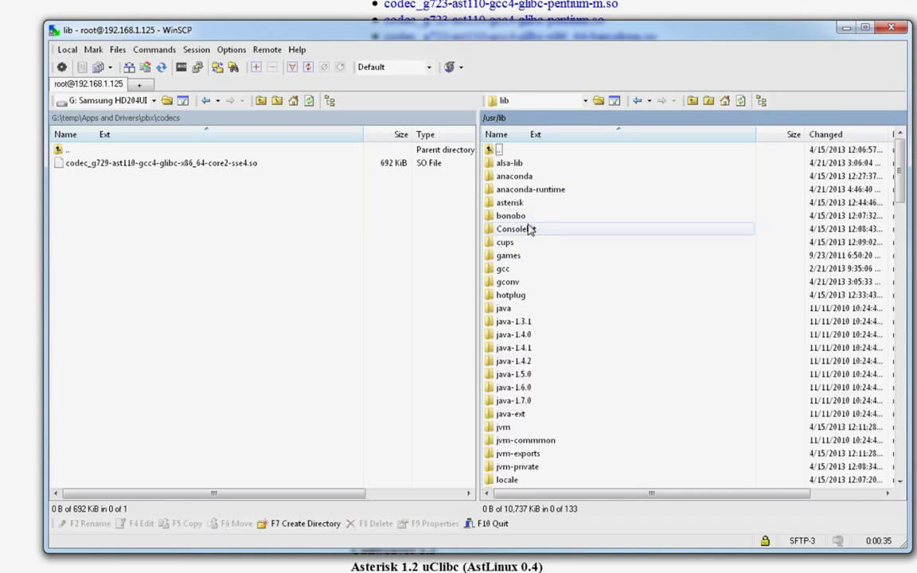
double_click(514, 203)
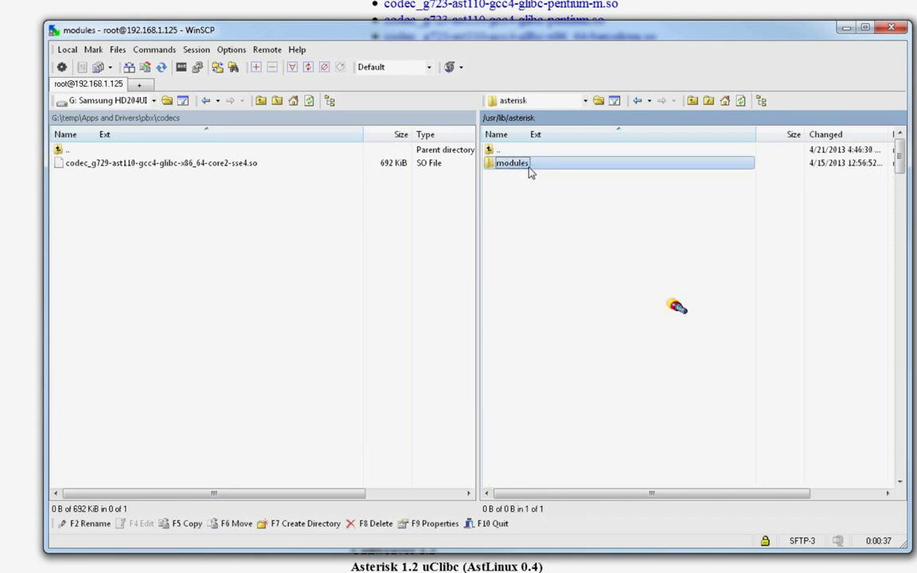
double_click(529, 164)
drag(899, 152, 893, 299)
click(524, 242)
shift+click(549, 387)
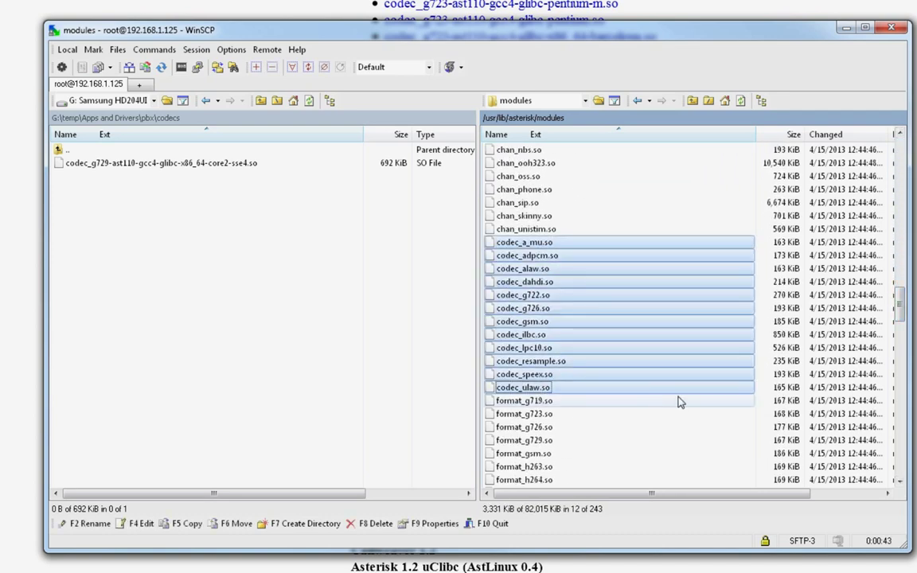
click(544, 298)
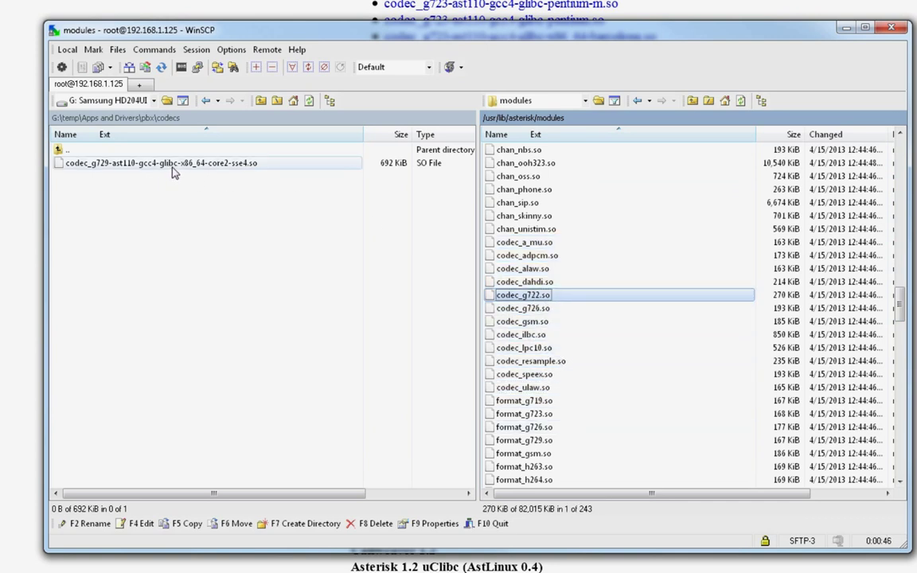
Step: Copy the G.729 core2-sse4 codec file into /usr/lib/asterisk/modules
click(147, 164)
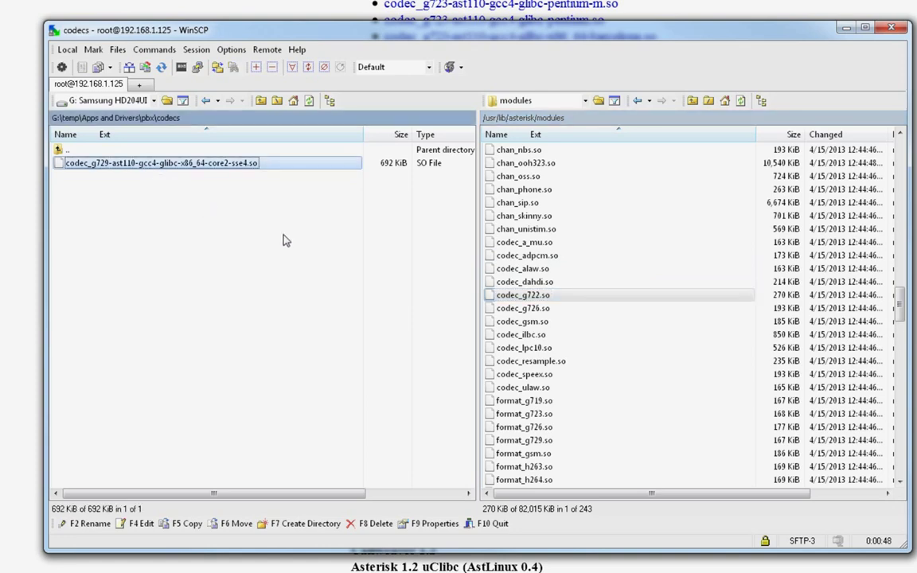
click(182, 523)
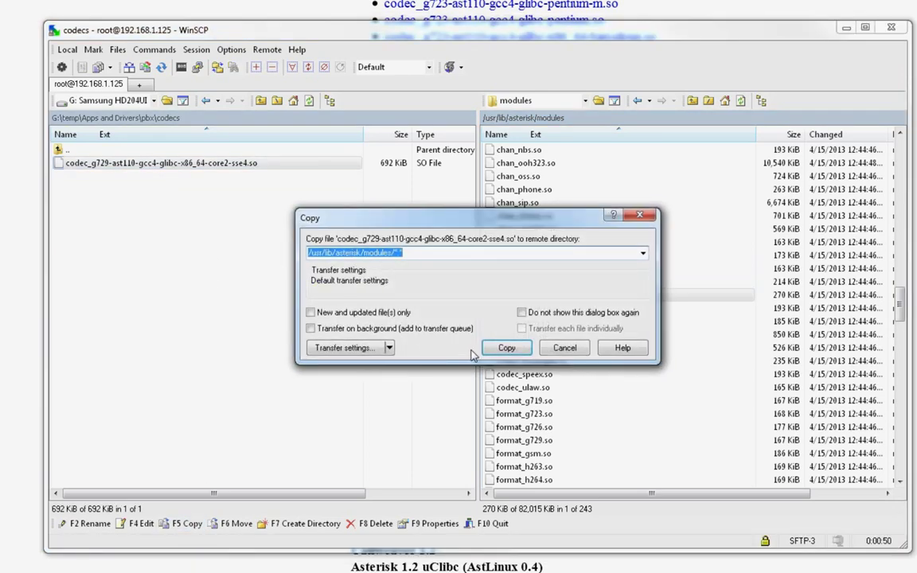
click(499, 350)
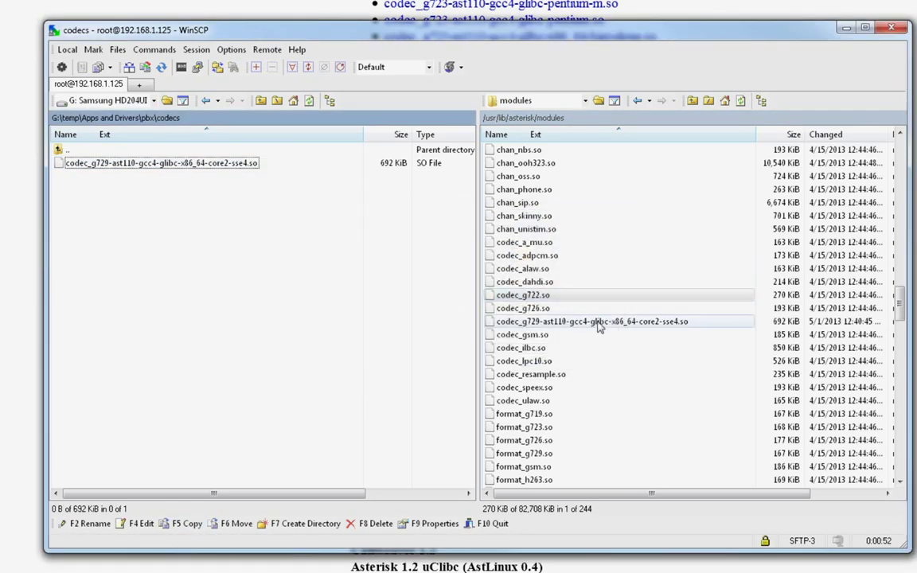
click(592, 323)
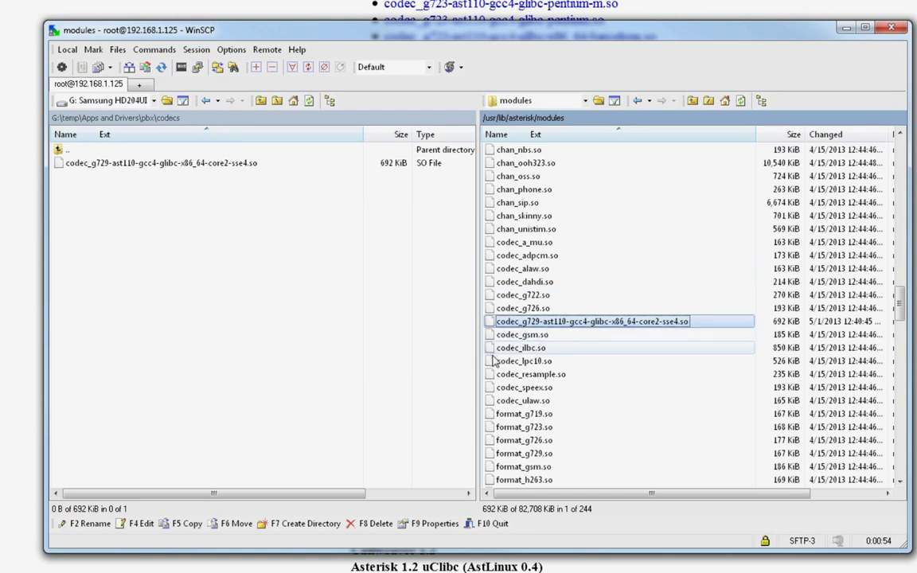
Step: Rename the uploaded G.729 core2-sse4 file on the server to codec_g729.so
key(F2)
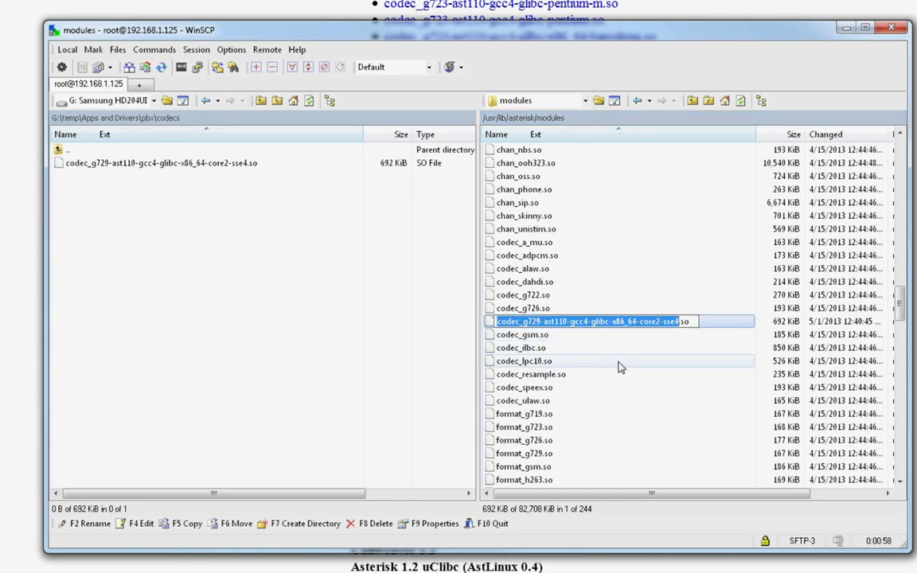
text(codec_)
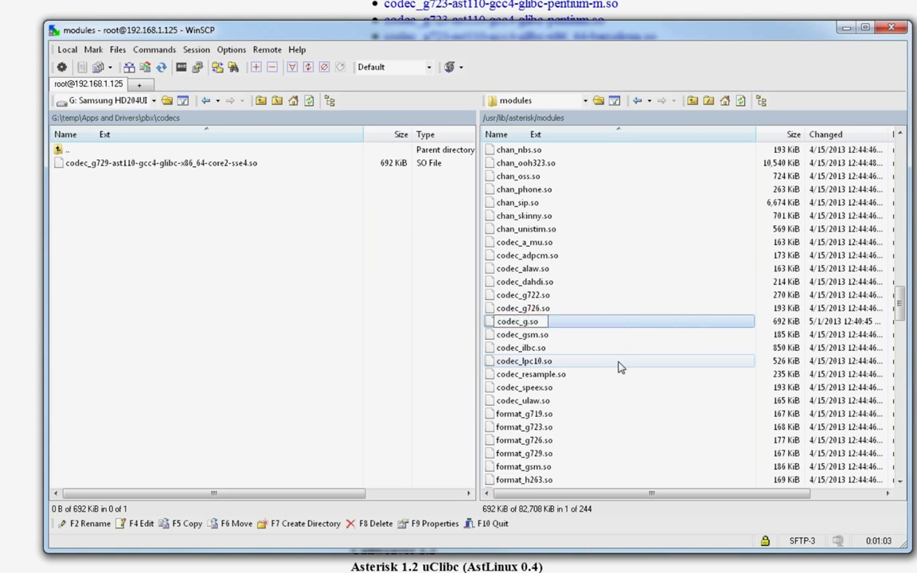
text(g729)
key(Return)
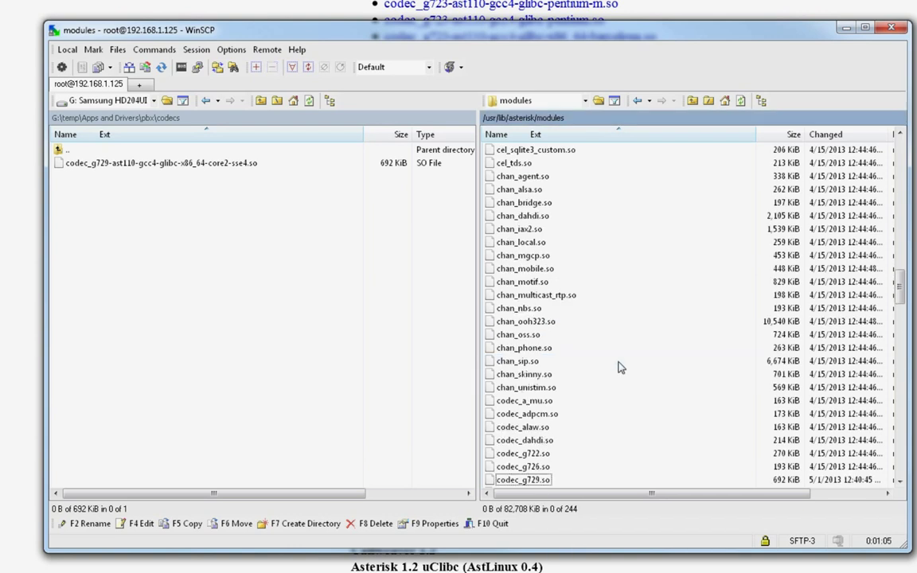
scroll(617, 359, down, 3)
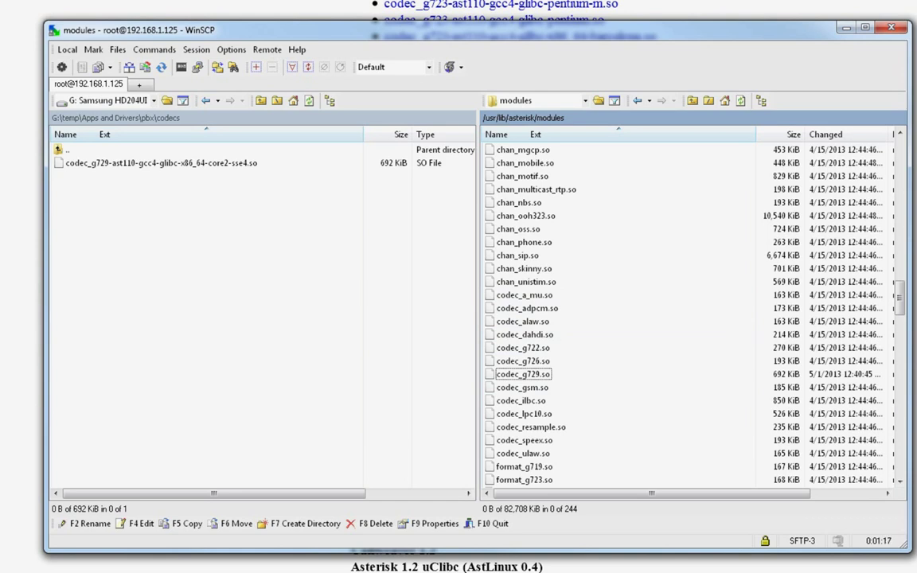
Step: In PuTTY, list /usr/lib/asterisk/modules and confirm codec_g729.so is present
key(alt+Tab)
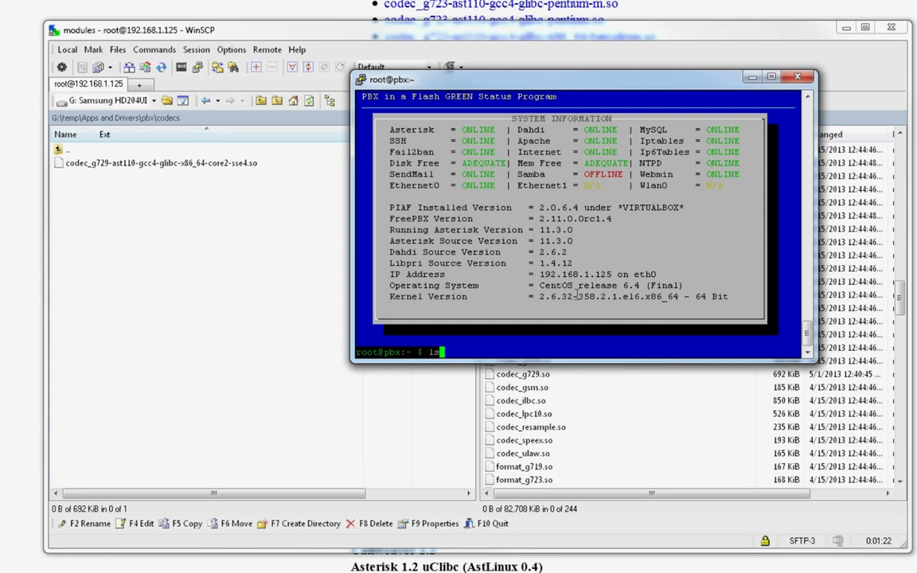
text(ls /usr/lib/aster)
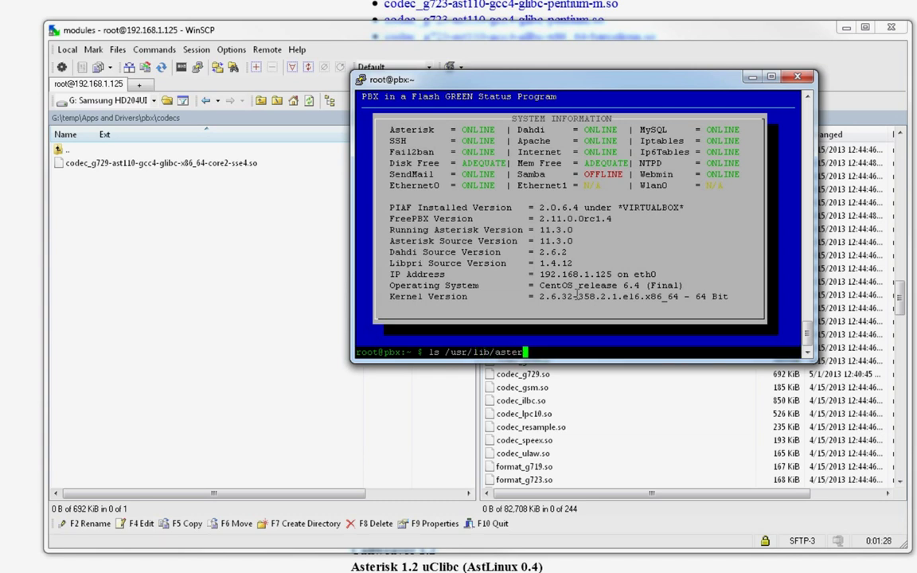
text(isk/modules/)
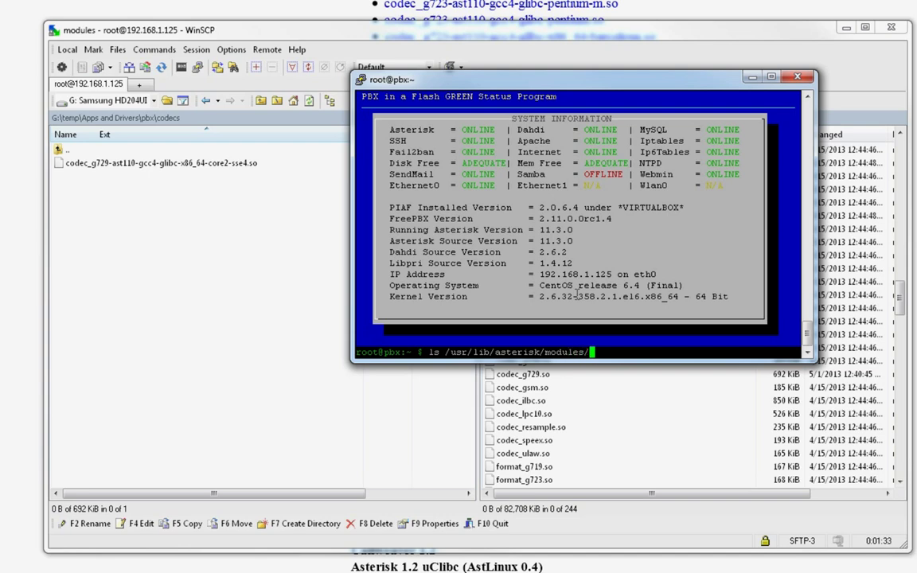
key(Return)
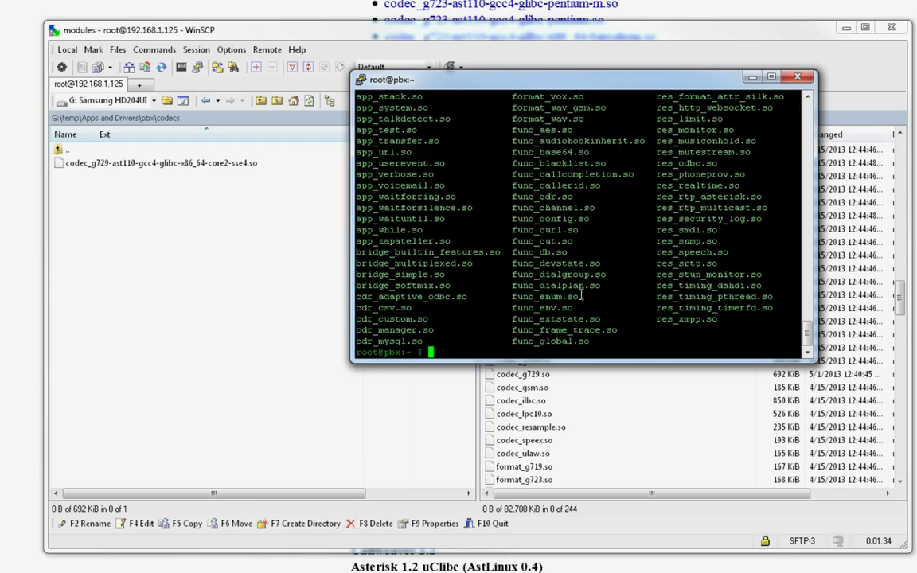
scroll(582, 295, up, 12)
scroll(579, 296, up, 4)
scroll(658, 199, down, 4)
Step: Reposition the terminal window and enter amportal restart
drag(628, 81, 574, 46)
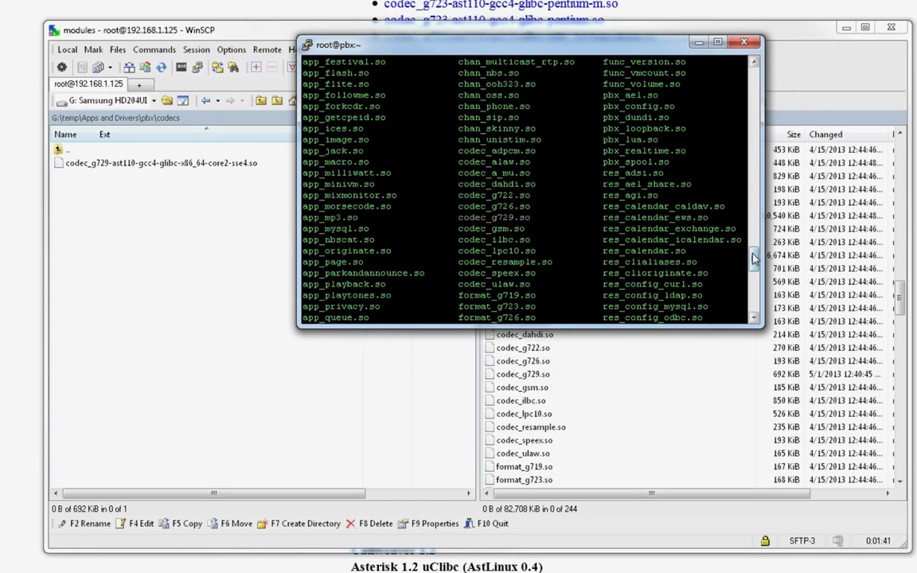
drag(753, 260, 781, 299)
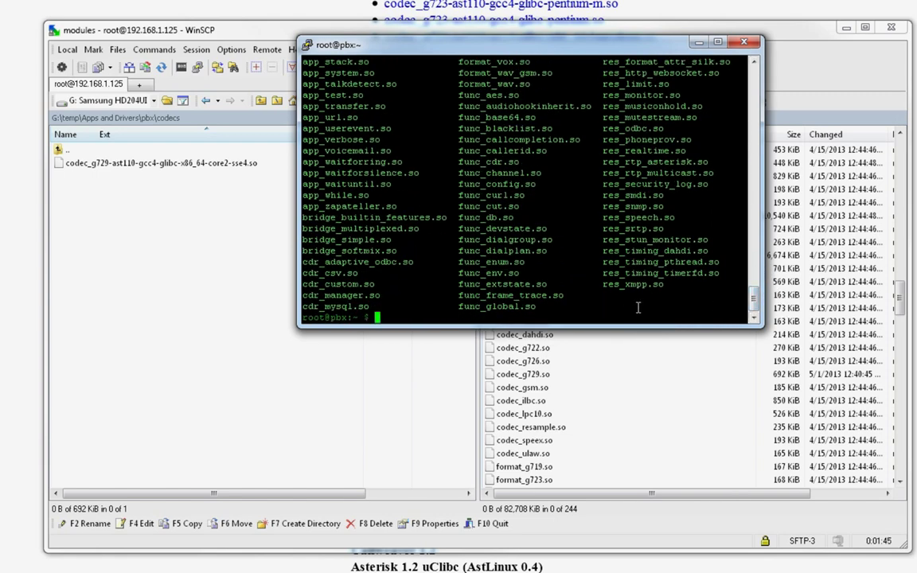
text(ortal restart)
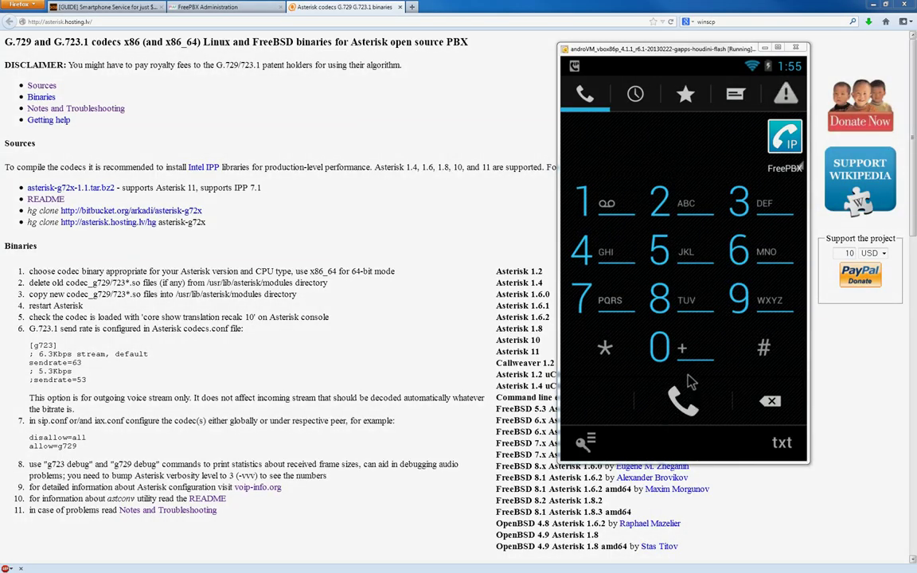
Step: Open CSipSimple's Media codec settings
key(Menu)
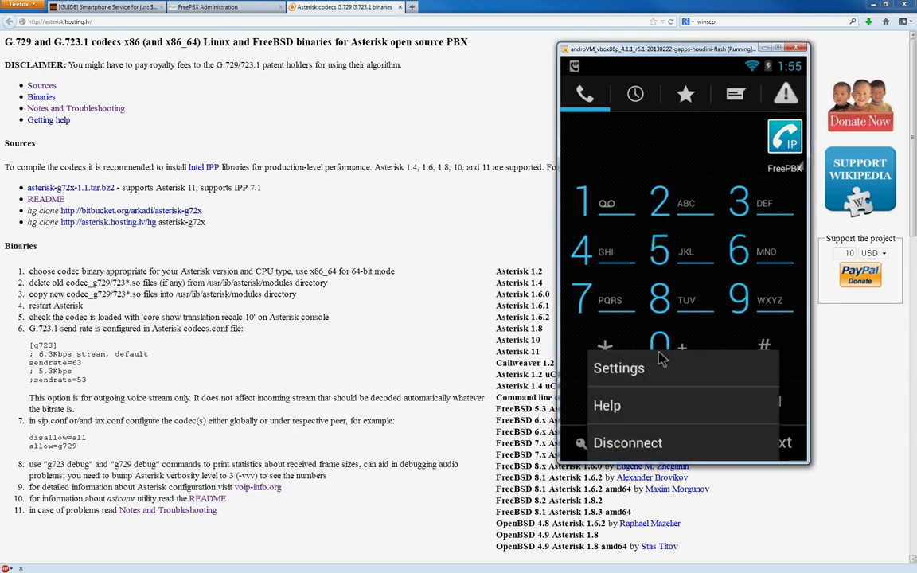
click(663, 368)
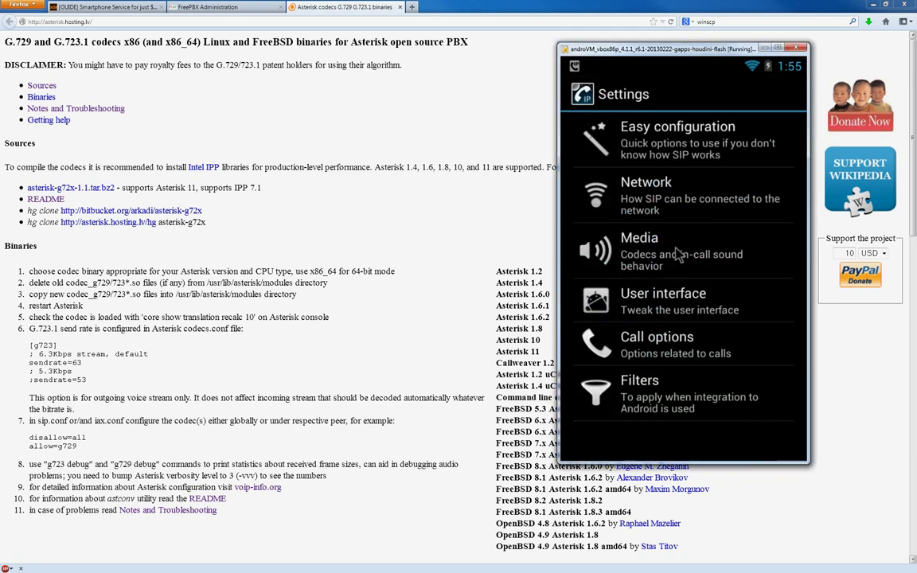
click(675, 253)
scroll(681, 278, down, 5)
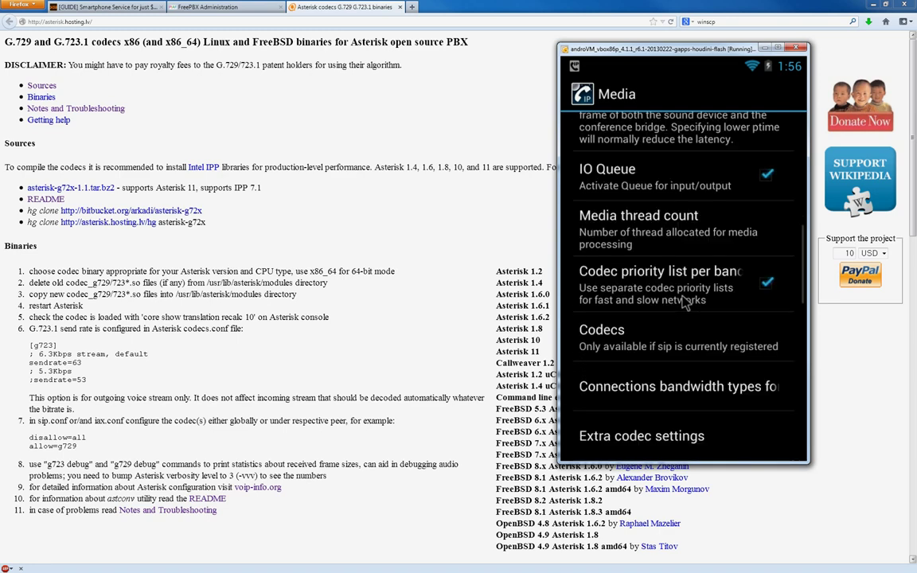
click(655, 335)
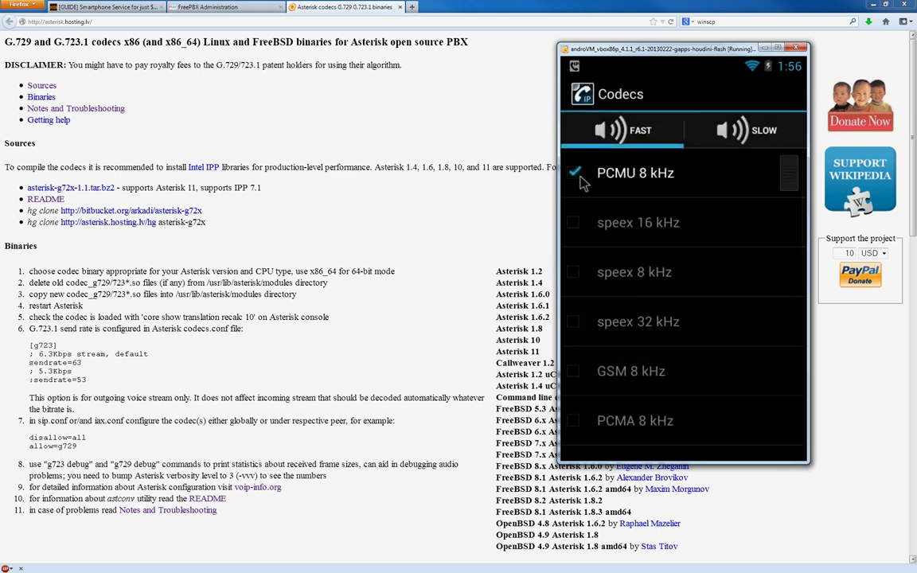
Step: Enable G729 8 kHz on both FAST and SLOW codec lists, accepting the licence warnings
scroll(651, 269, down, 5)
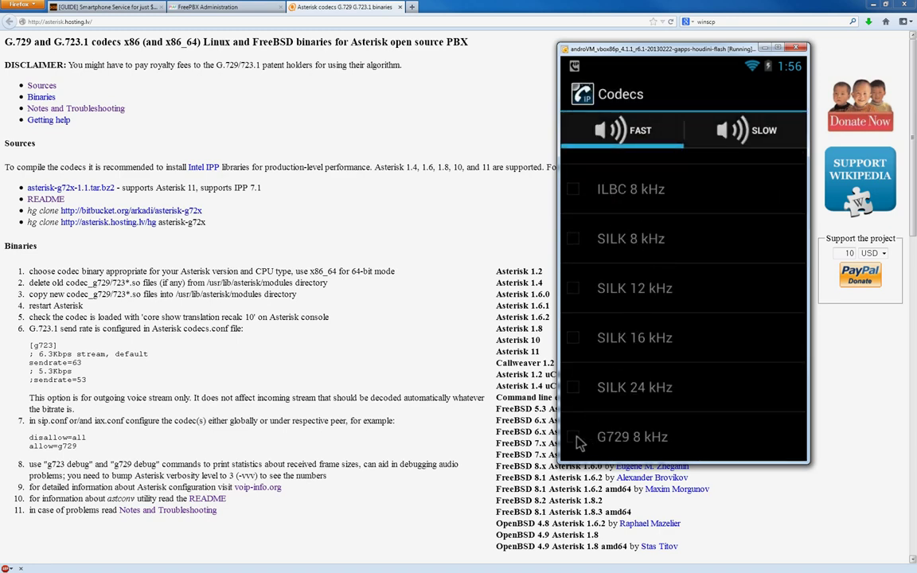
click(573, 437)
click(681, 358)
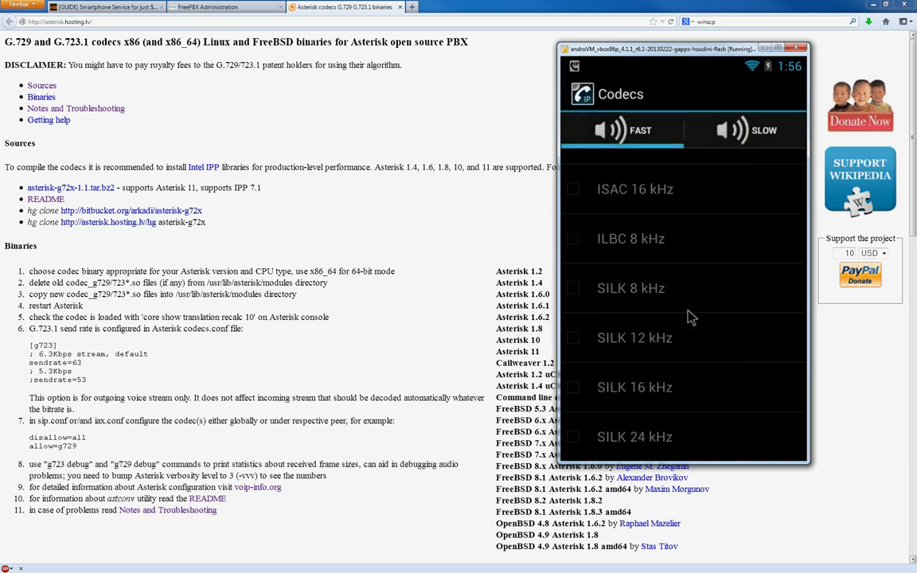
click(728, 132)
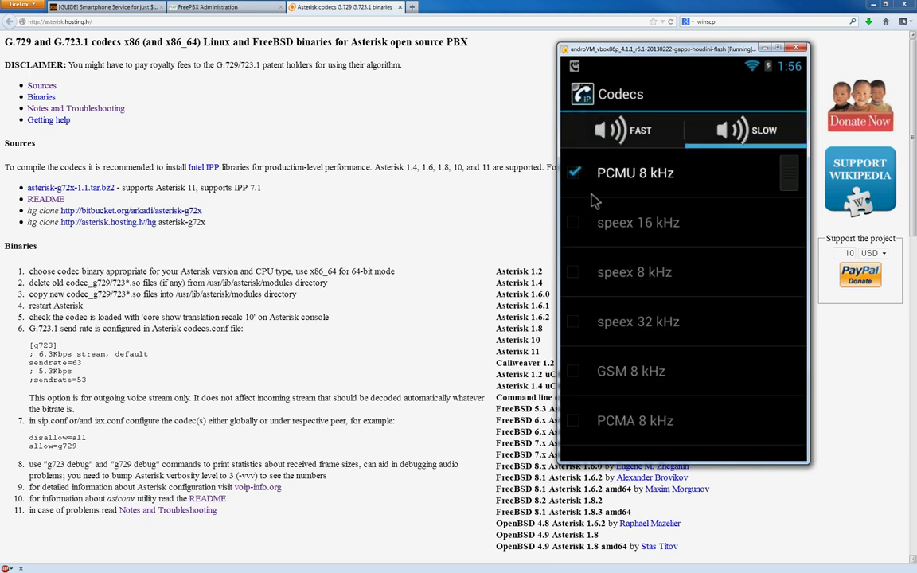
scroll(593, 238, down, 5)
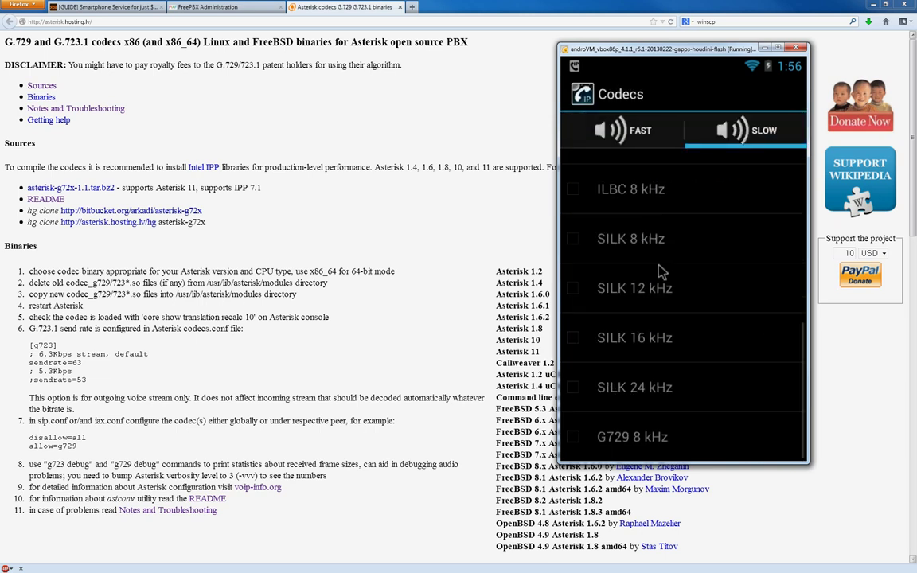
click(574, 438)
click(749, 360)
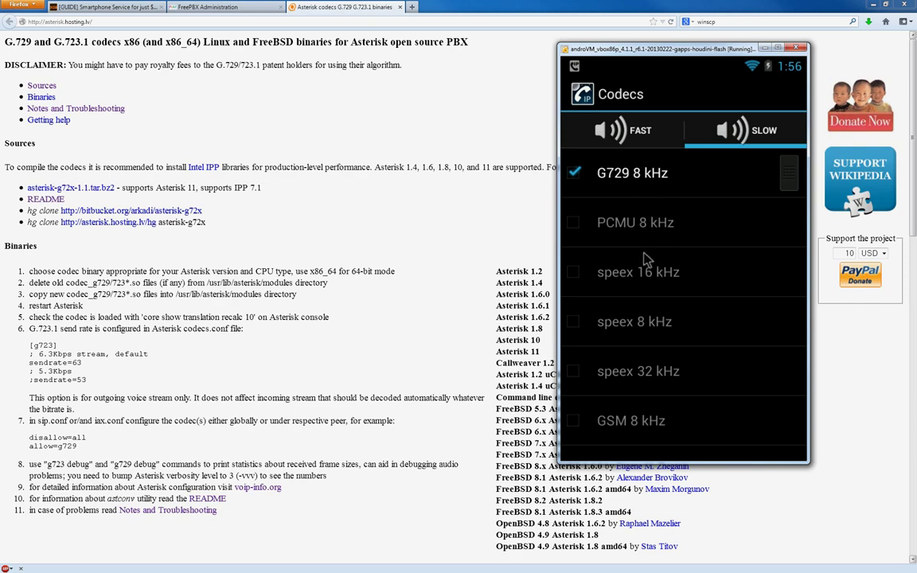
click(628, 134)
Step: Return to the dialer, switch to text mode, type a SIP address, then clear it
key(Escape)
key(Escape)
key(Escape)
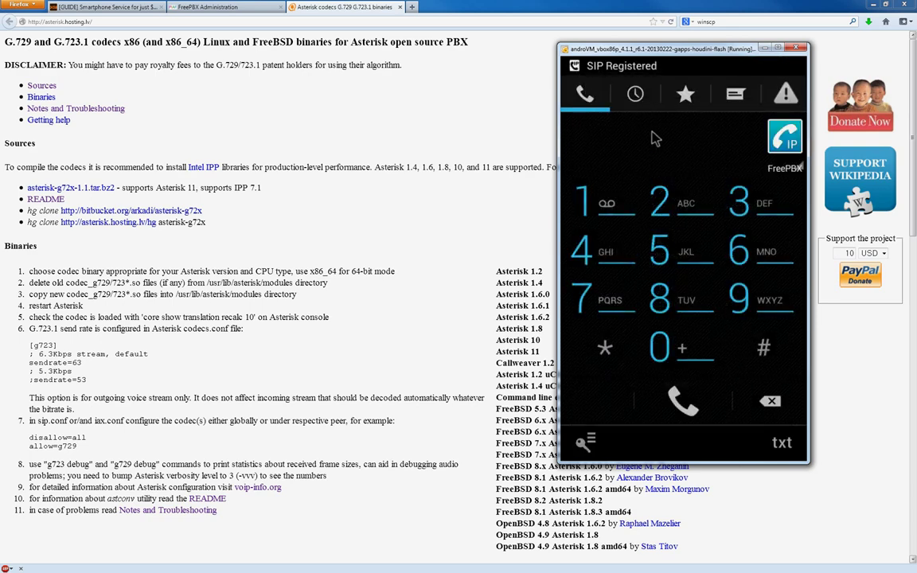
click(781, 445)
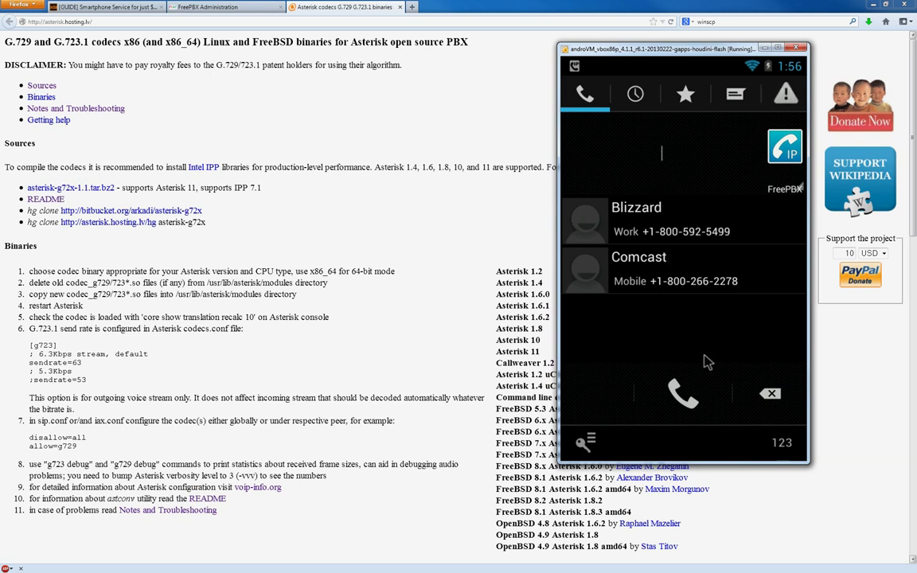
text(d)
key(BackSpace)
text(free)
key(BackSpace)
key(BackSpace)
key(BackSpace)
key(BackSpace)
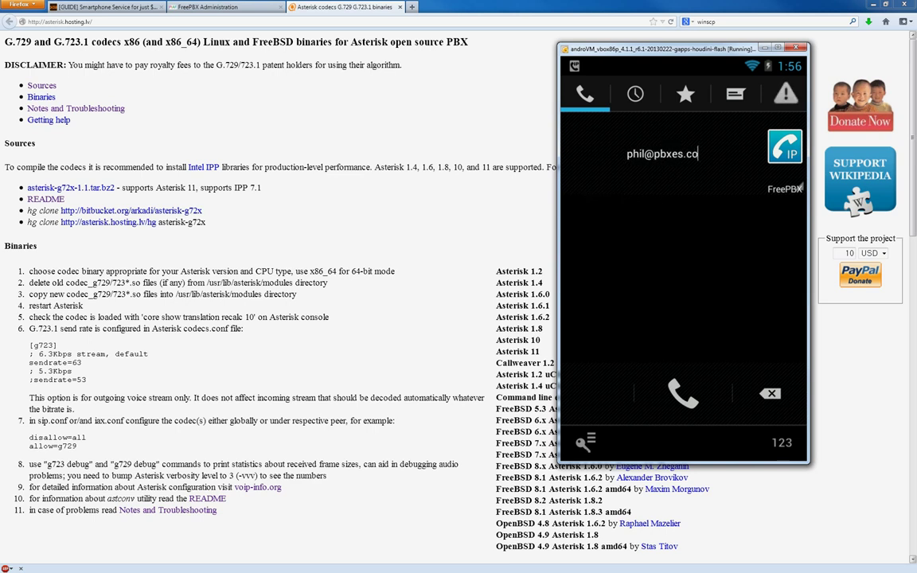
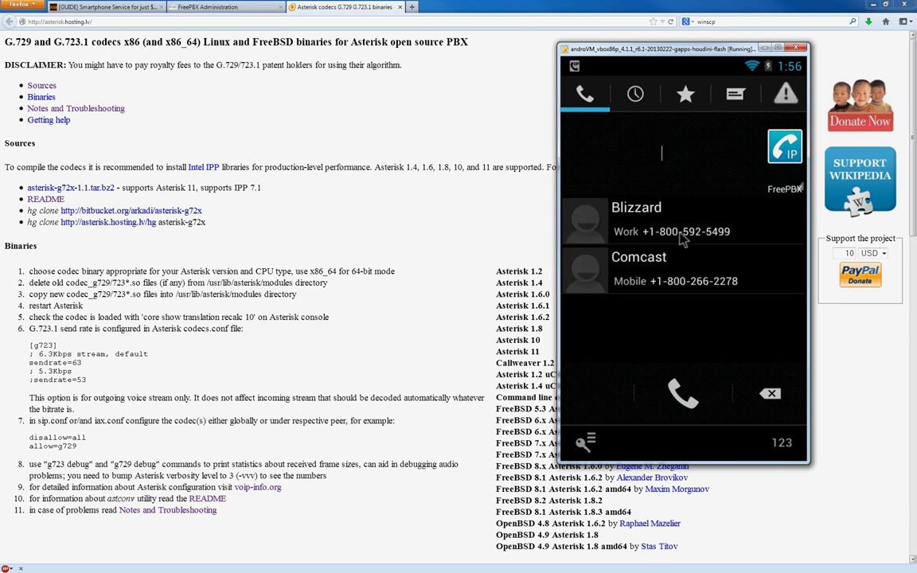
Step: Call the Comcast contact, verify G729 at 8 kHz in the call stats, and hang up
click(698, 263)
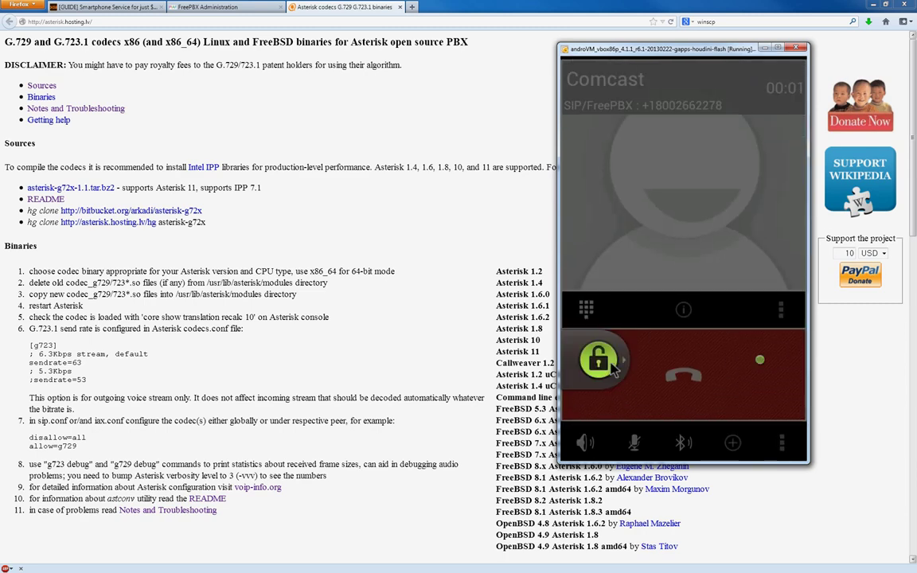
click(683, 315)
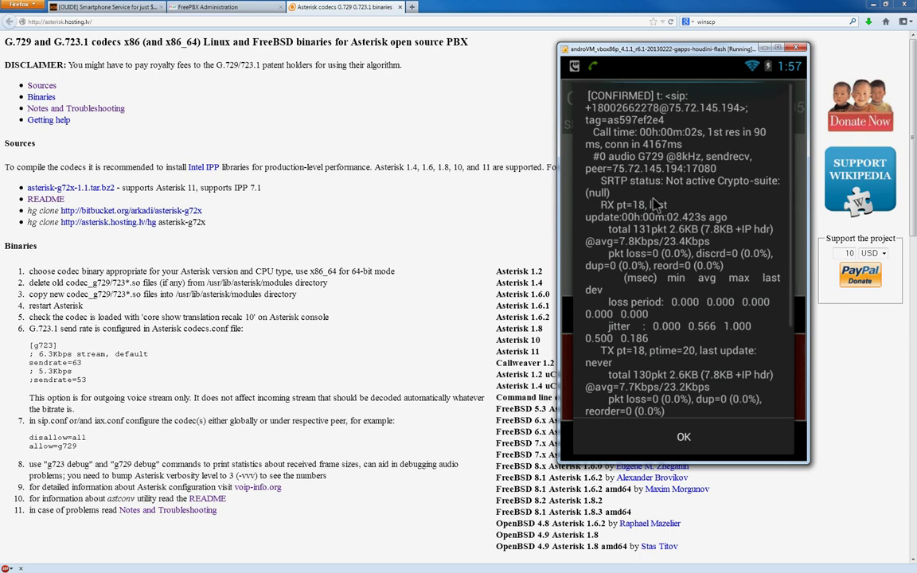
scroll(654, 242, down, 1)
scroll(652, 244, down, 2)
scroll(652, 170, up, 5)
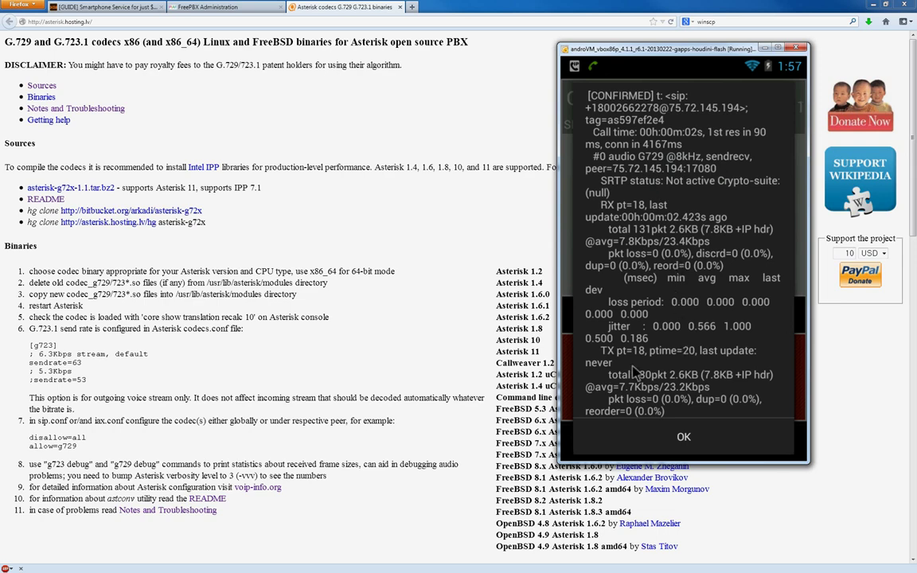
click(681, 436)
drag(675, 380, 603, 363)
click(651, 322)
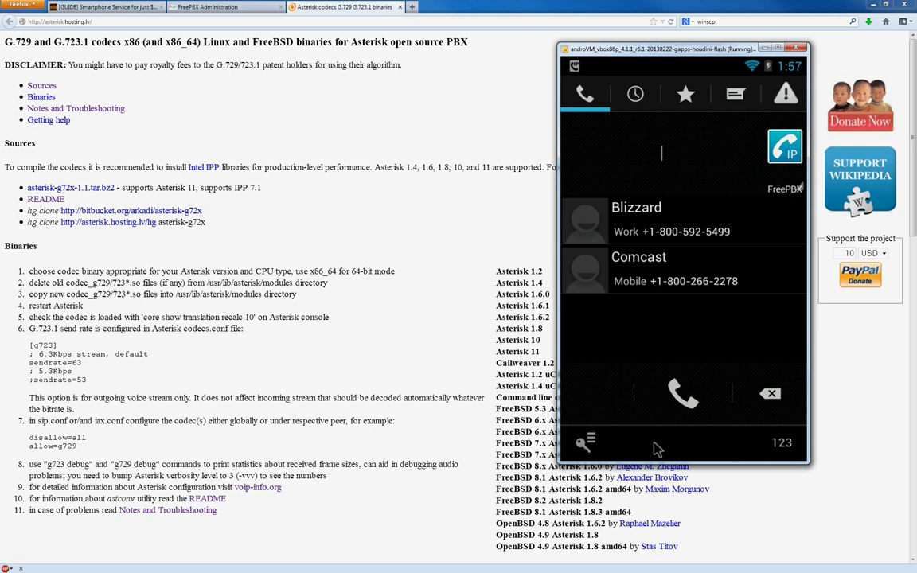
Step: In Media settings, confirm the audio clock rate is still 16KHz, leaving it unchanged
click(587, 442)
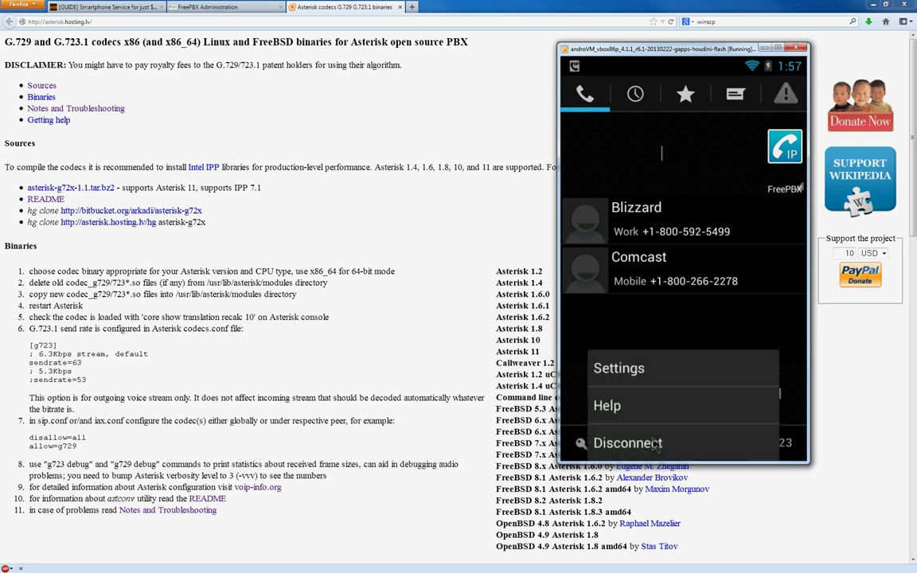
click(599, 368)
click(609, 250)
scroll(671, 314, down, 3)
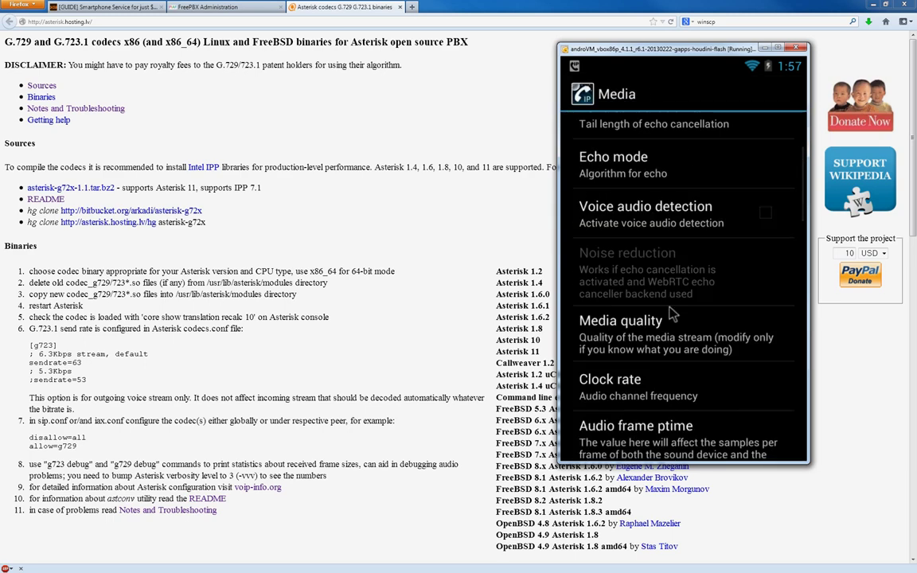
click(669, 384)
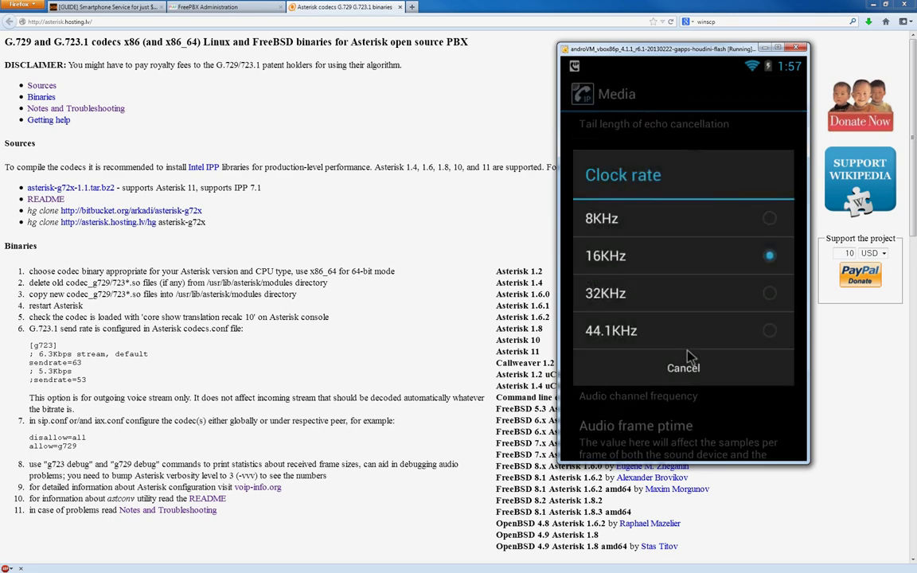
click(689, 365)
Step: Review the FAST and SLOW codec lists, noting G729 8 kHz unchecked, then return to the dialer
scroll(689, 364, down, 5)
click(629, 440)
scroll(625, 286, down, 3)
scroll(629, 310, down, 1)
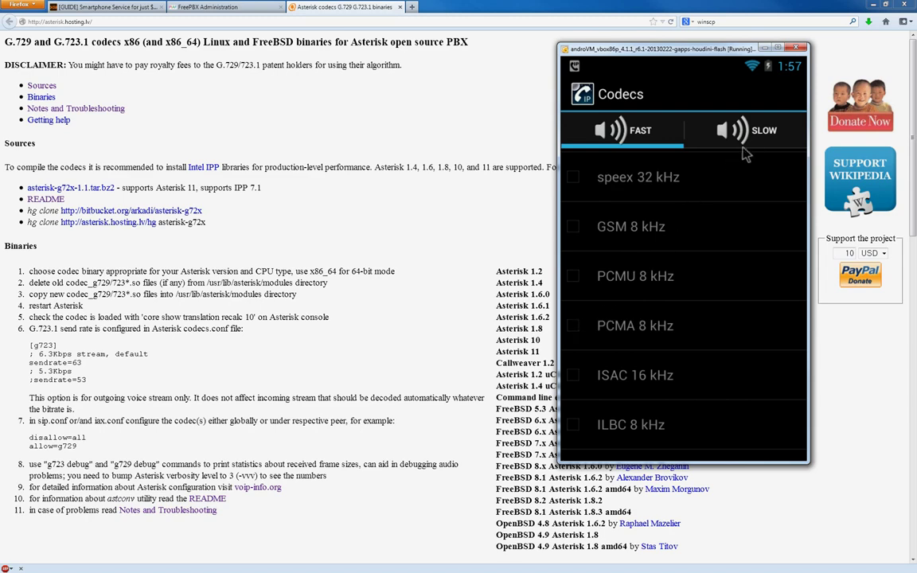
click(721, 131)
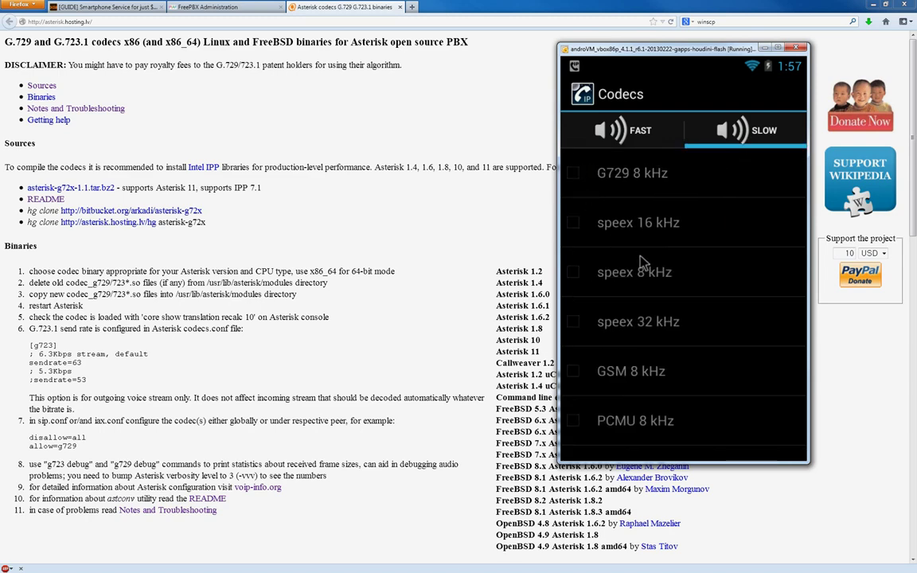
scroll(629, 287, down, 1)
scroll(625, 308, down, 3)
scroll(605, 311, up, 1)
key(Escape)
key(Escape)
key(Escape)
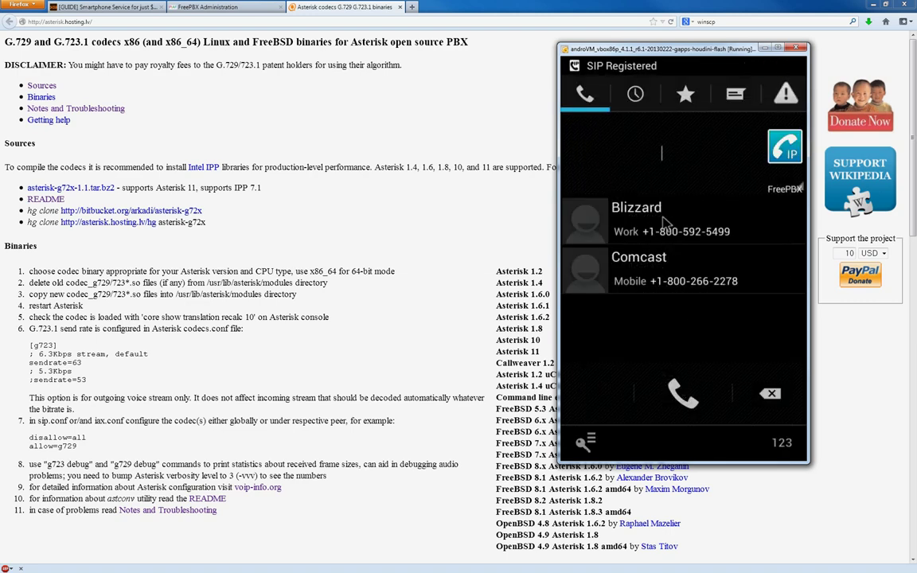
Step: Call the Blizzard contact and view the call statistics showing G722 at 16 kHz
click(629, 215)
click(683, 395)
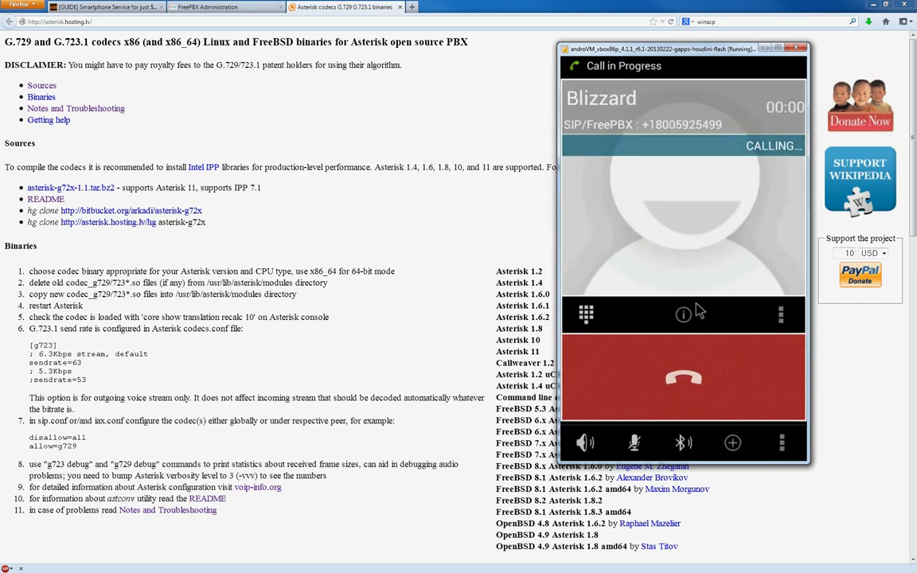
drag(603, 359, 701, 362)
click(680, 316)
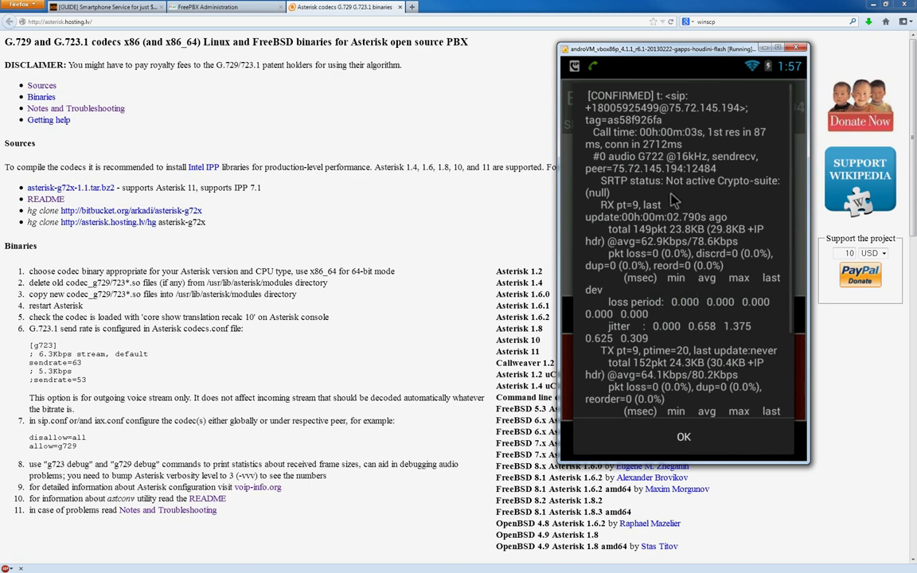
scroll(725, 305, down, 3)
scroll(633, 261, up, 3)
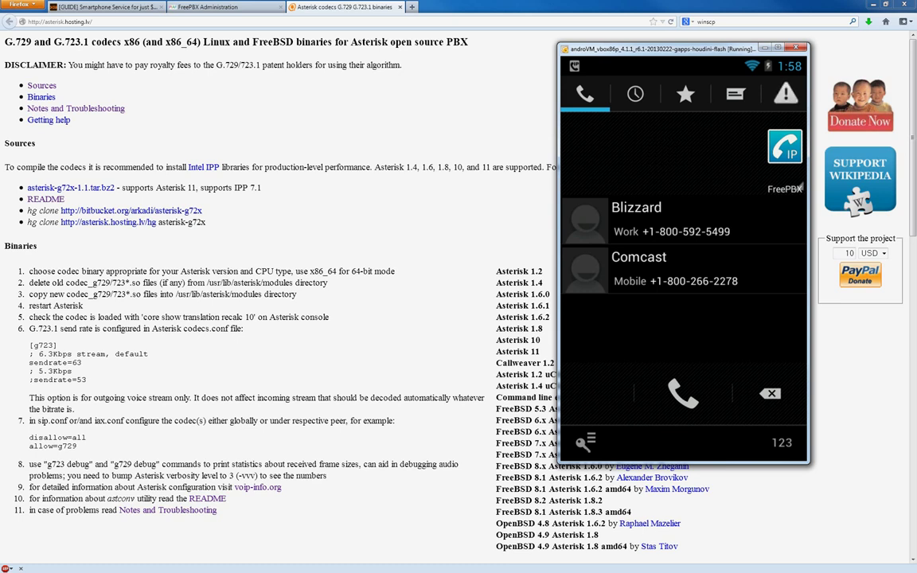
click(205, 8)
mouse_move(110, 59)
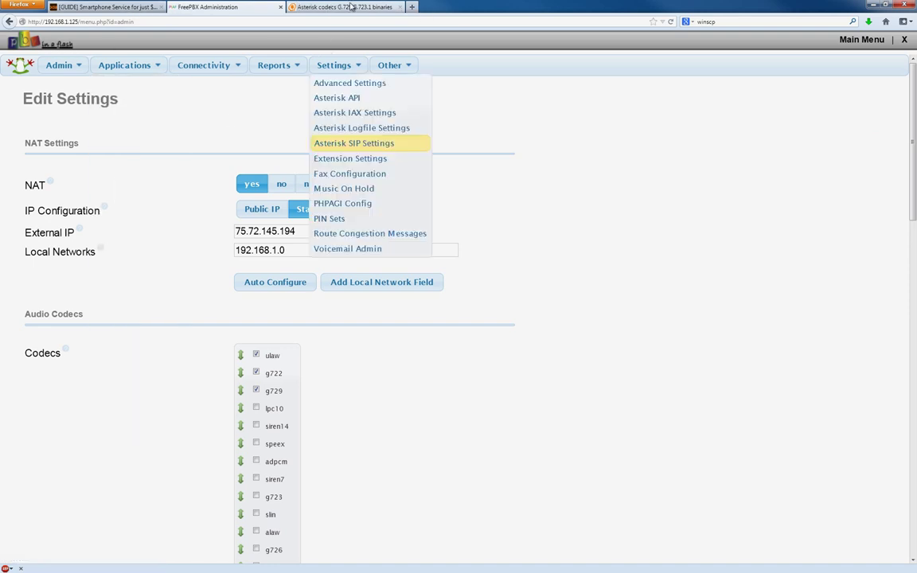
key(ctrl+Tab)
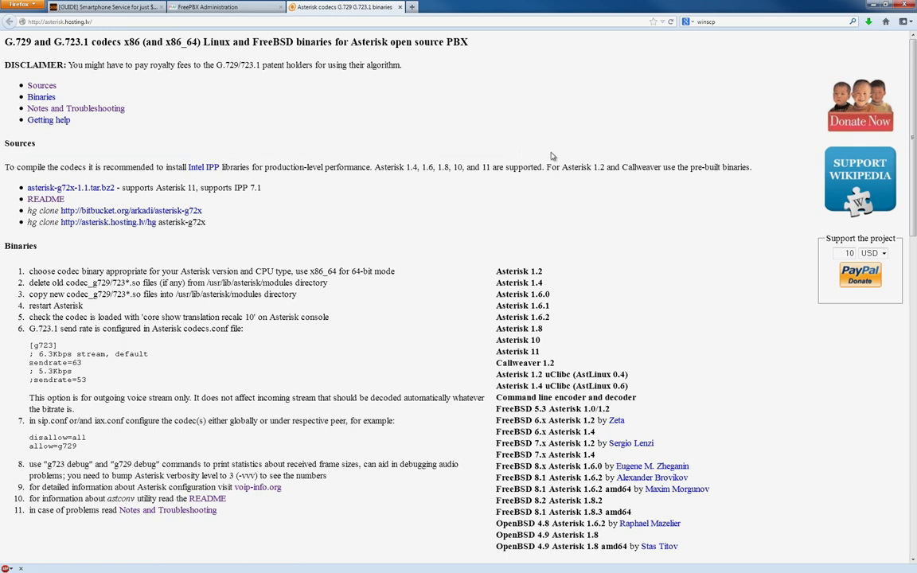